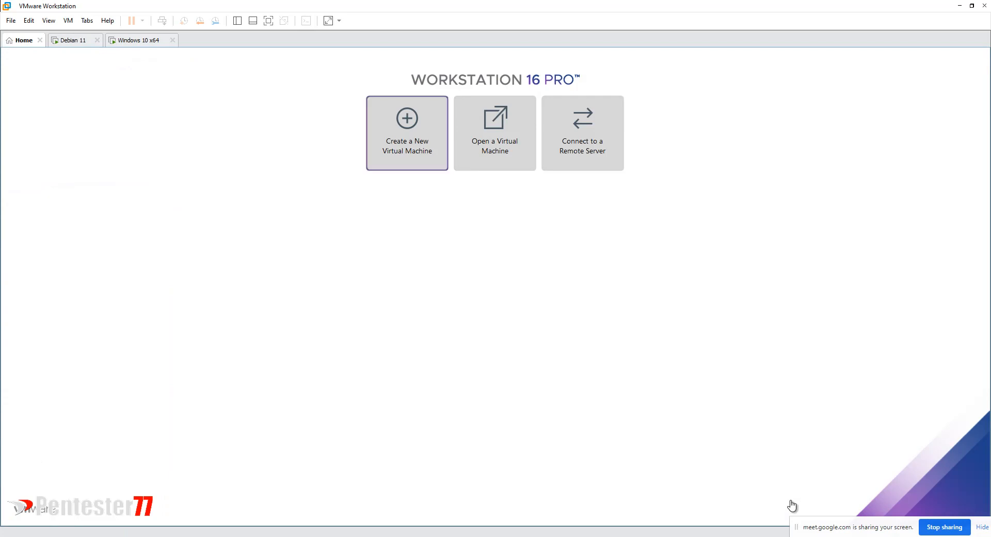
Start a new virtual machine with the Typical configuration and a blank hard disk, without any installation media
key("ctrl+n")
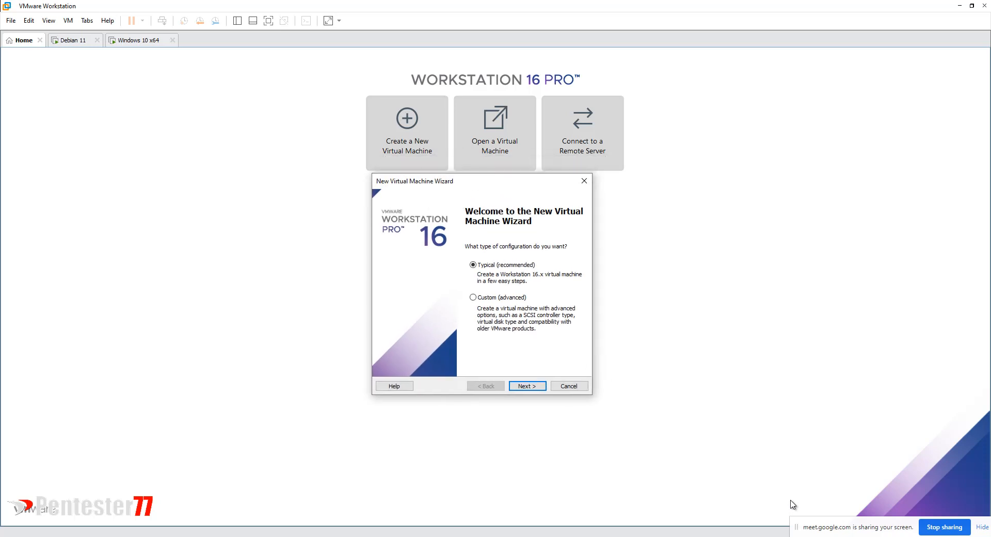
key("Return")
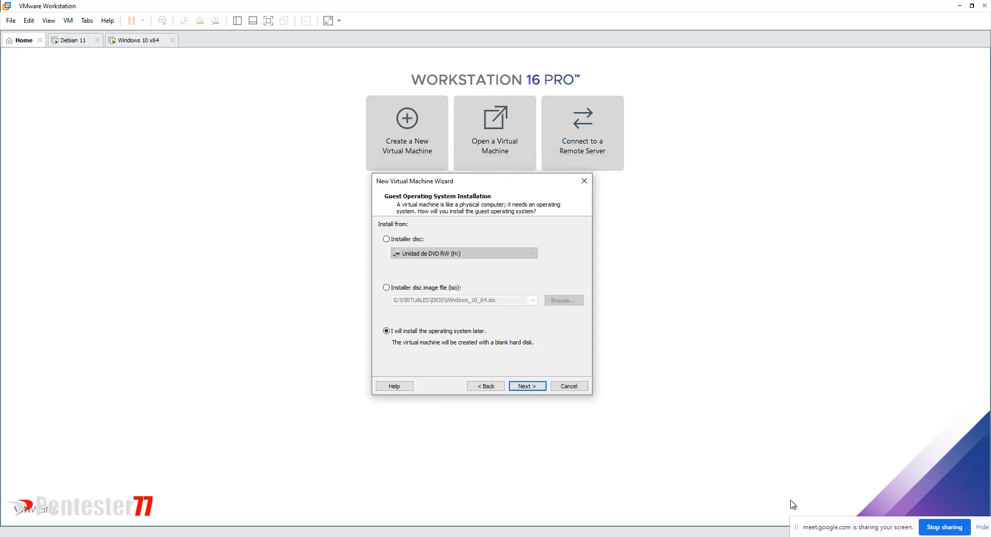
key("Return")
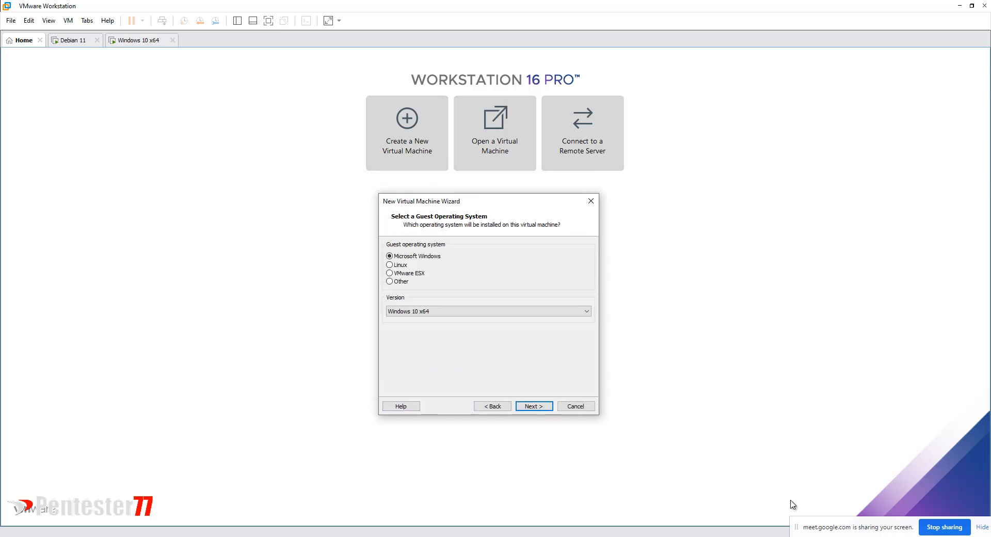
Choose Other as the guest operating system type and FreeBSD 12 64-bit as its version
key("alt+o")
key("Tab")
key("alt+Down")
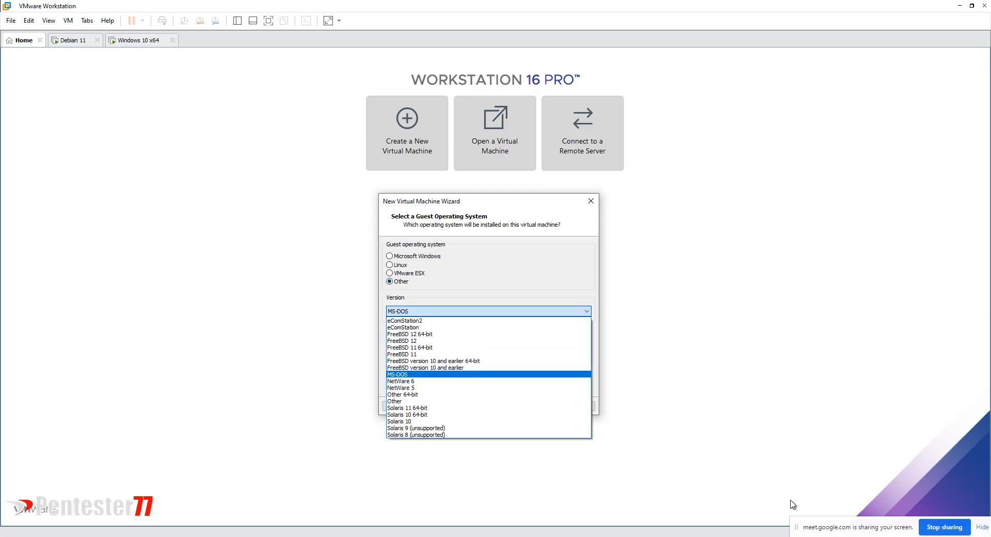
key("Home")
key("Down")
key("Down")
key("Down")
key("Down")
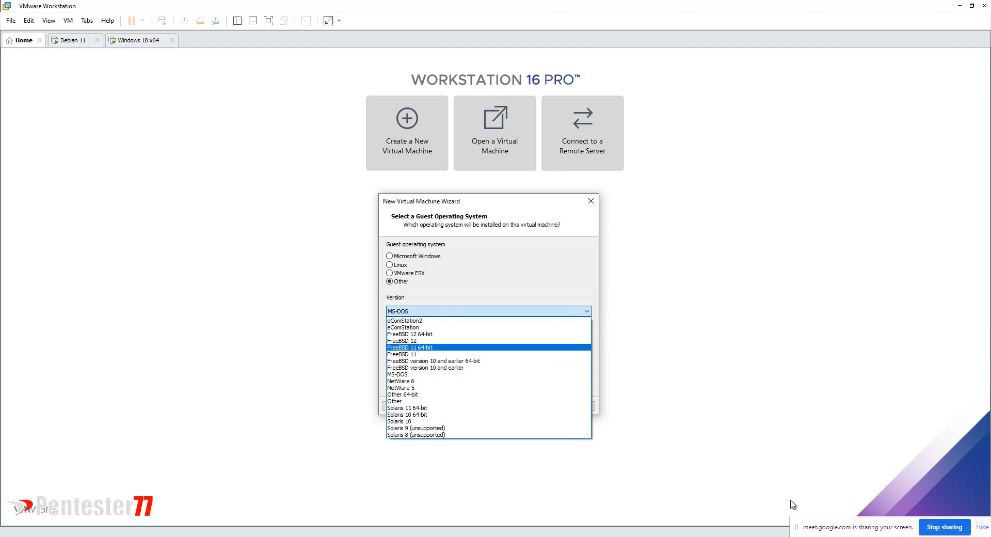
key("Up")
key("Up")
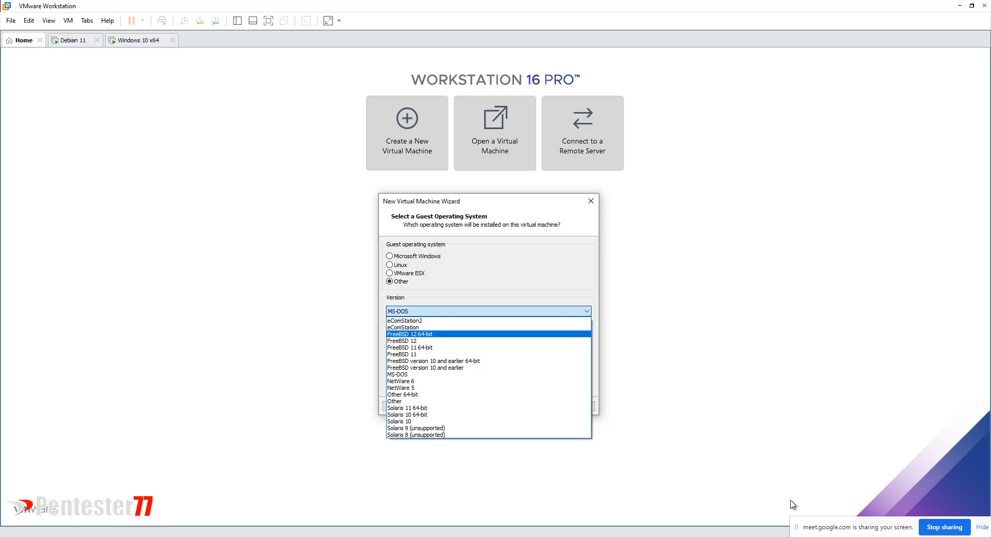
key("Return")
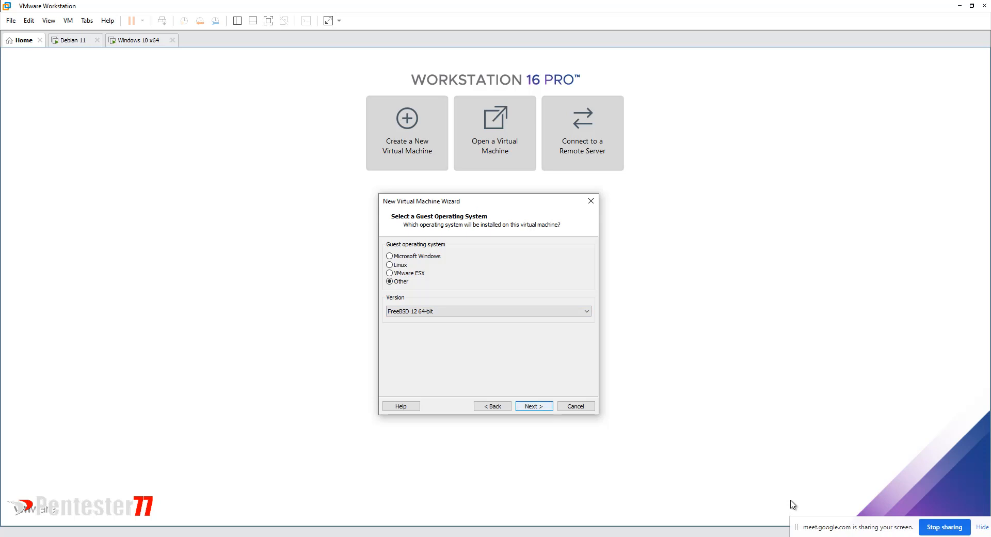
key("Return")
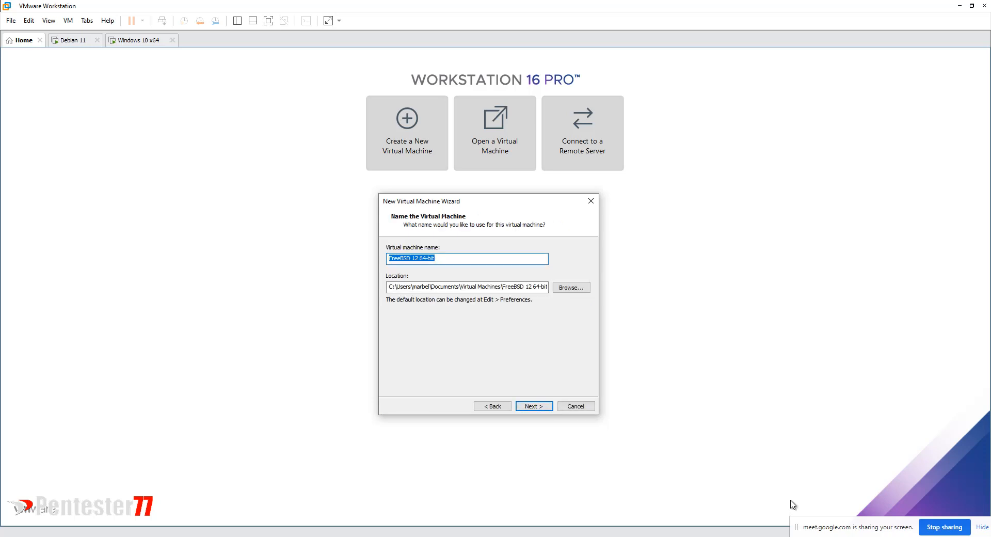
Name the virtual machine PfSense 2.5 and create it with a maximum disk size of 100 GB
type("PfSense")
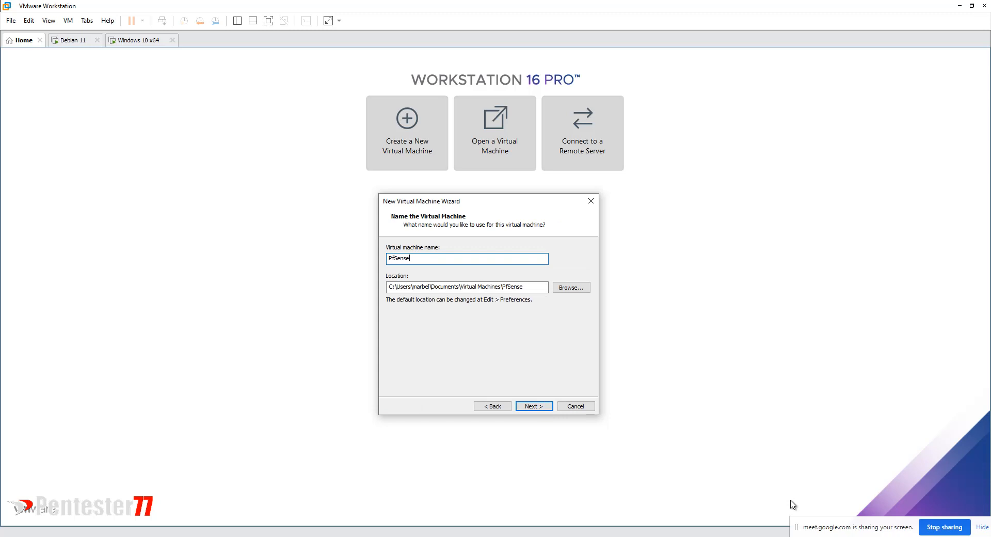
type(" 2.5")
key("Return")
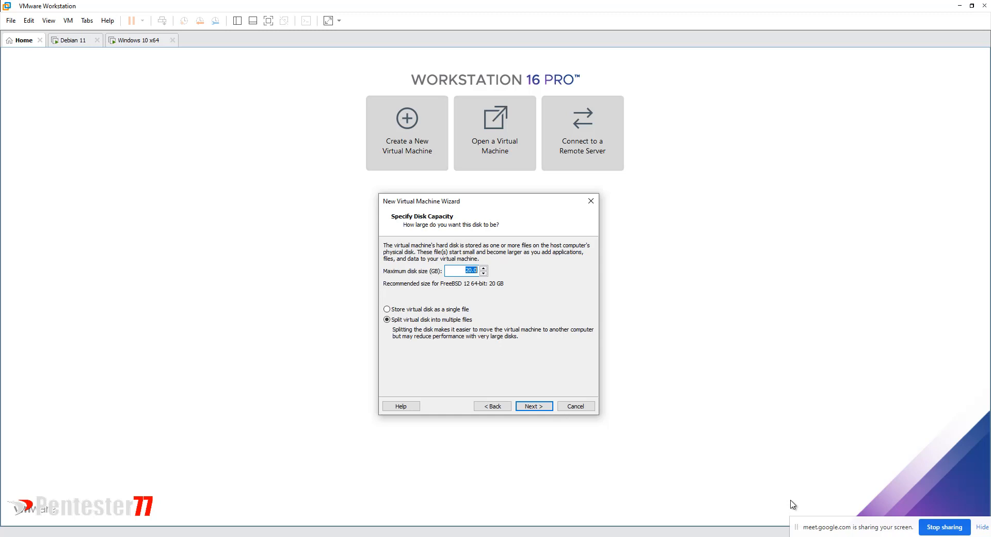
type("1")
key("Return")
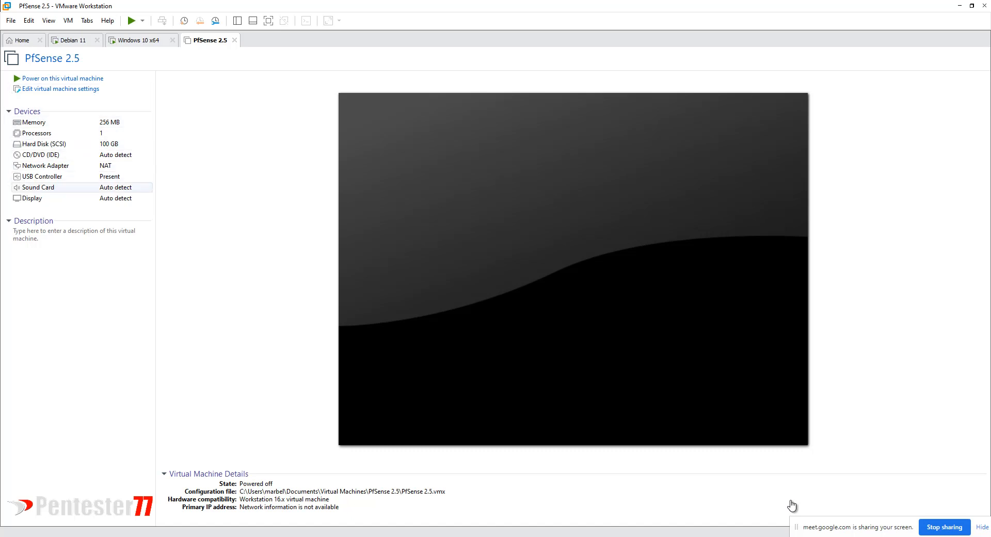
Open the PfSense 2.5 hardware settings and set the virtual machine's memory to 4096 MB
key("Up")
key("Up")
key("Up")
key("Up")
key("Up")
key("Up")
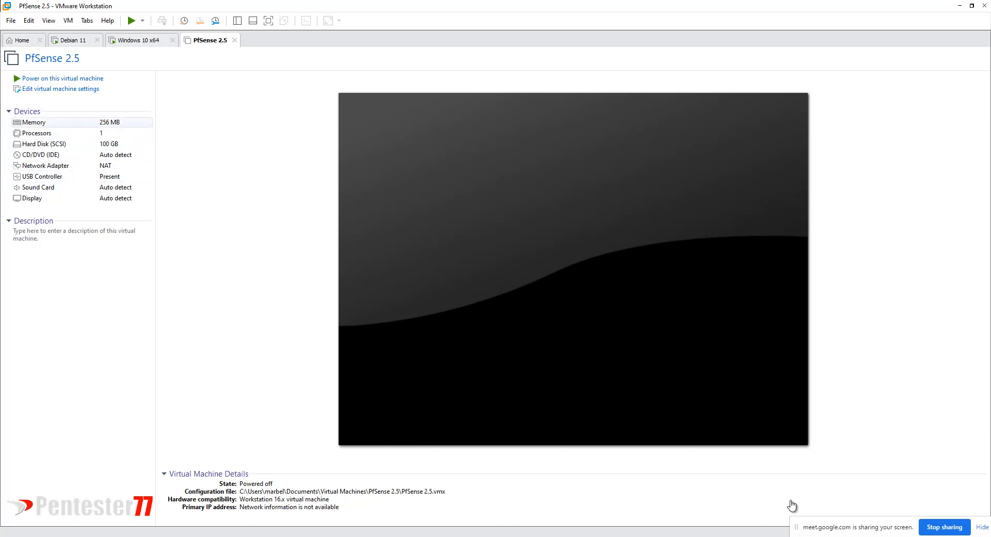
key("Return")
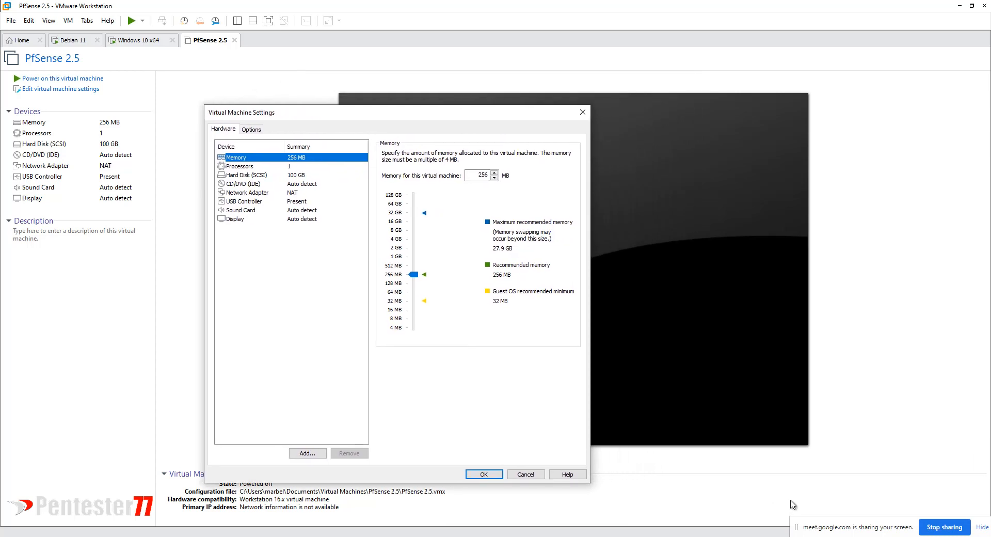
key("Tab")
key("Up")
key("Up")
key("Up")
key("Up")
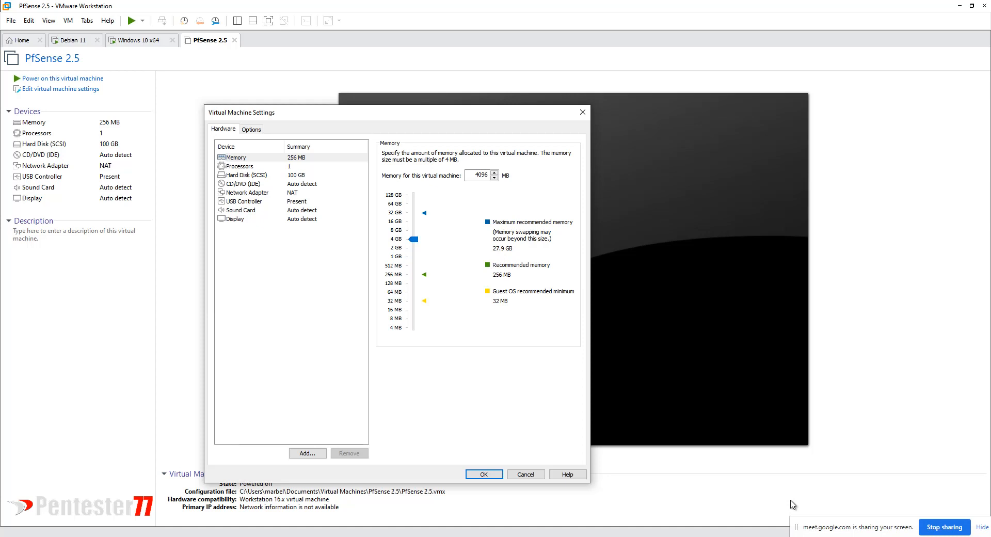
Set the virtual machine's processor to 2 cores per processor
key("shift+Tab")
key("Down")
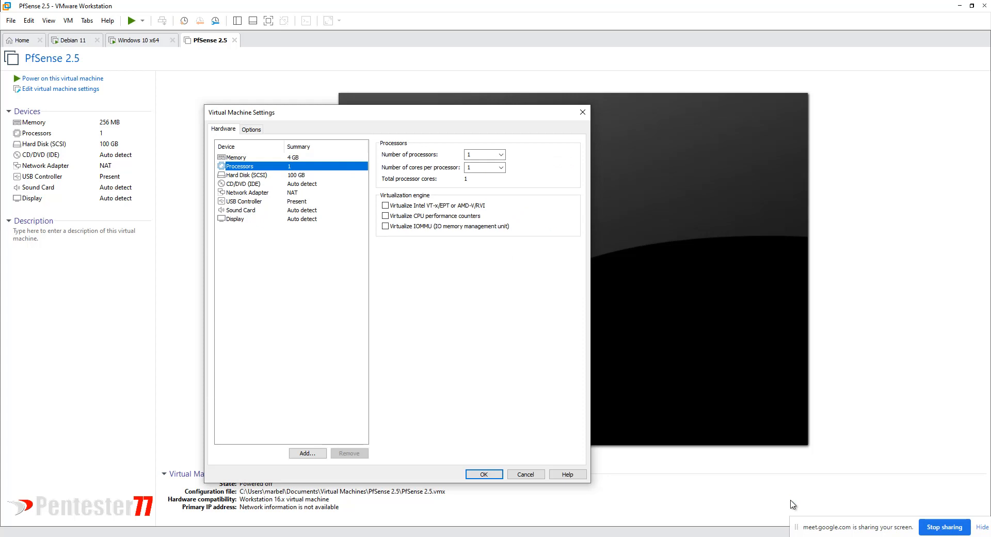
key("Tab")
key("Tab")
key("alt+Down")
key("Down")
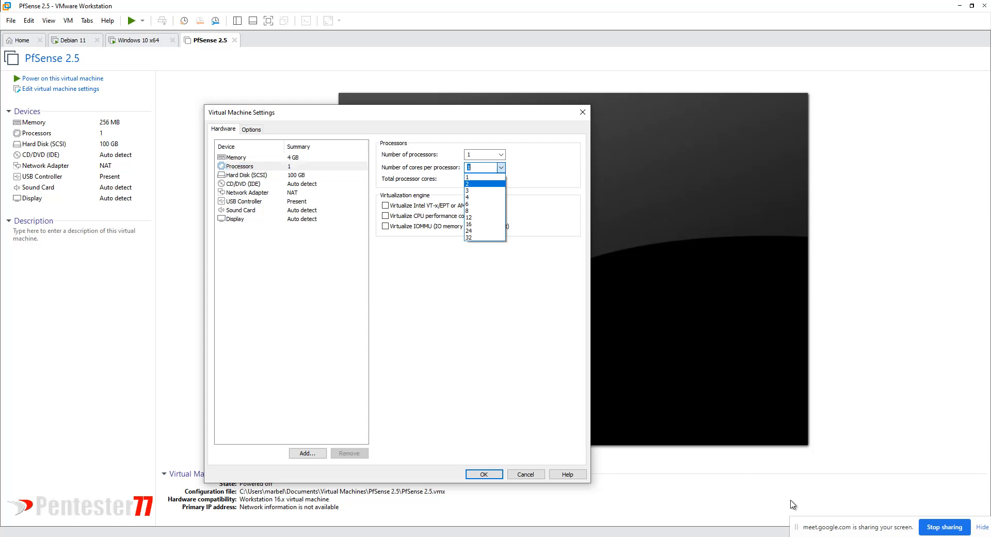
key("Return")
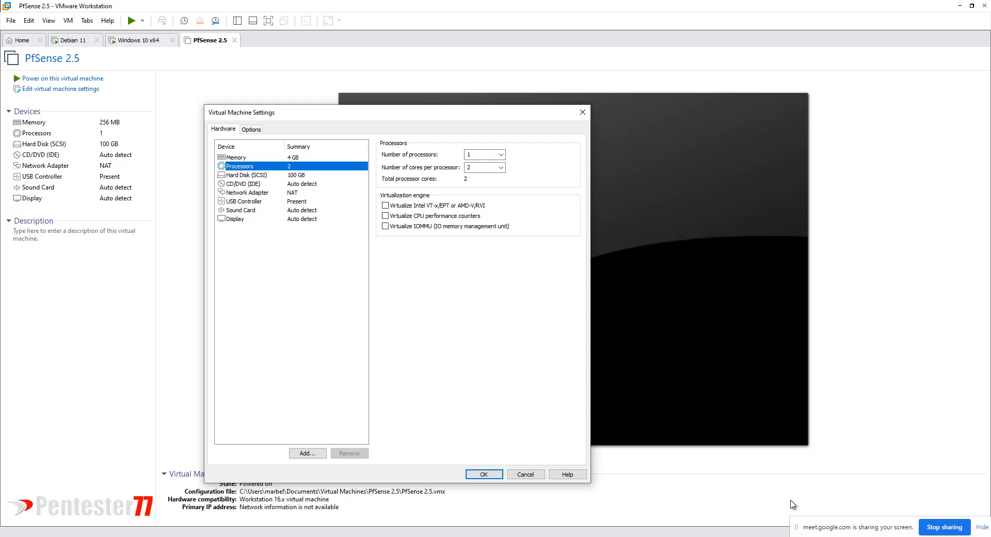
Remove the sound card from the virtual machine's hardware
key("Up")
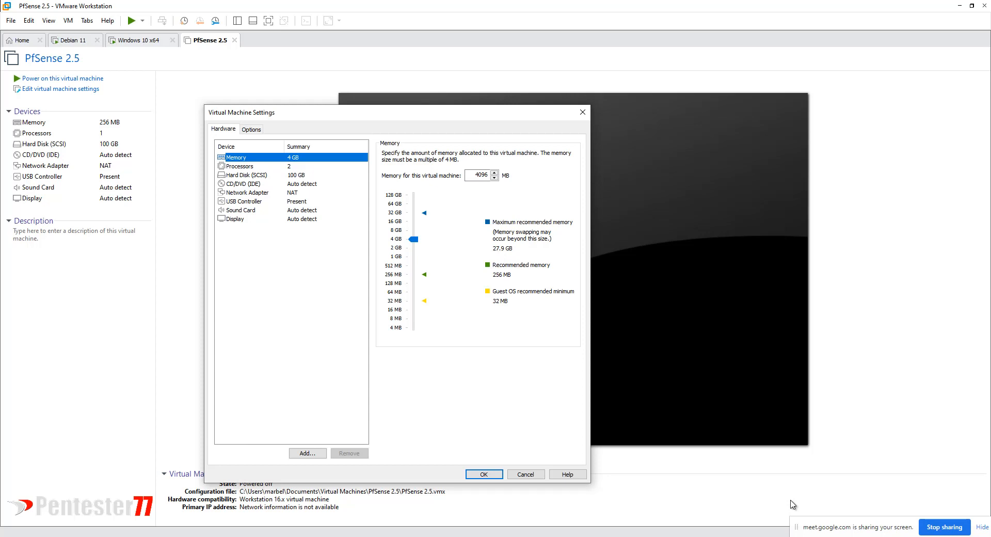
key("Down")
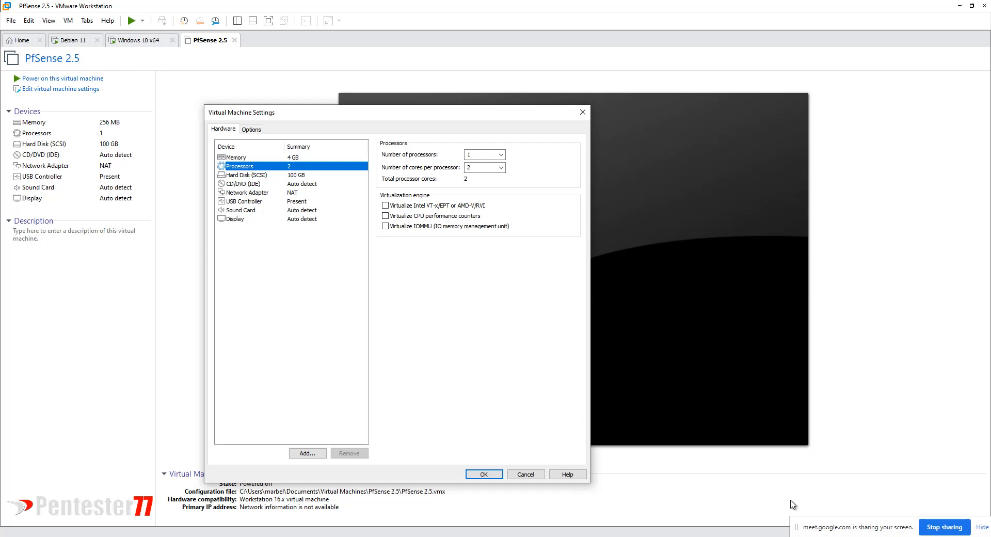
key("Down")
key("Down")
key("Down")
key("Down")
key("Down")
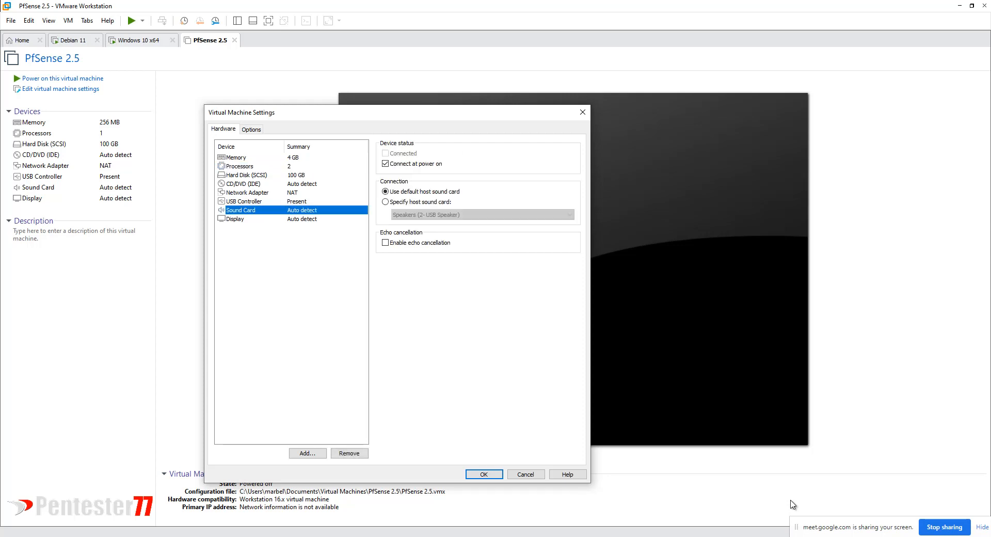
key("alt+r")
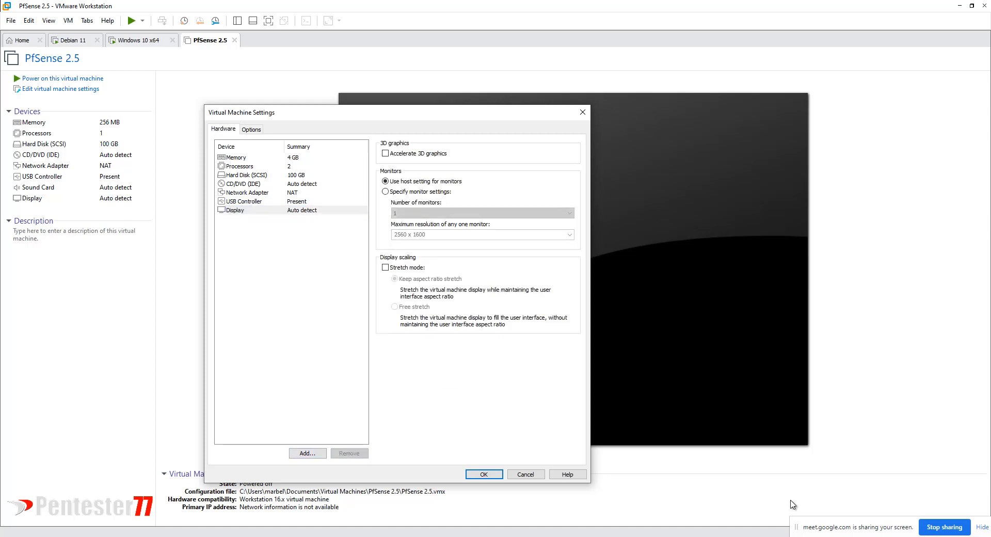
Add a second hard disk as a new 100 GB virtual disk, keeping the suggested disk type and file name
key("Up")
key("Up")
key("Up")
key("Up")
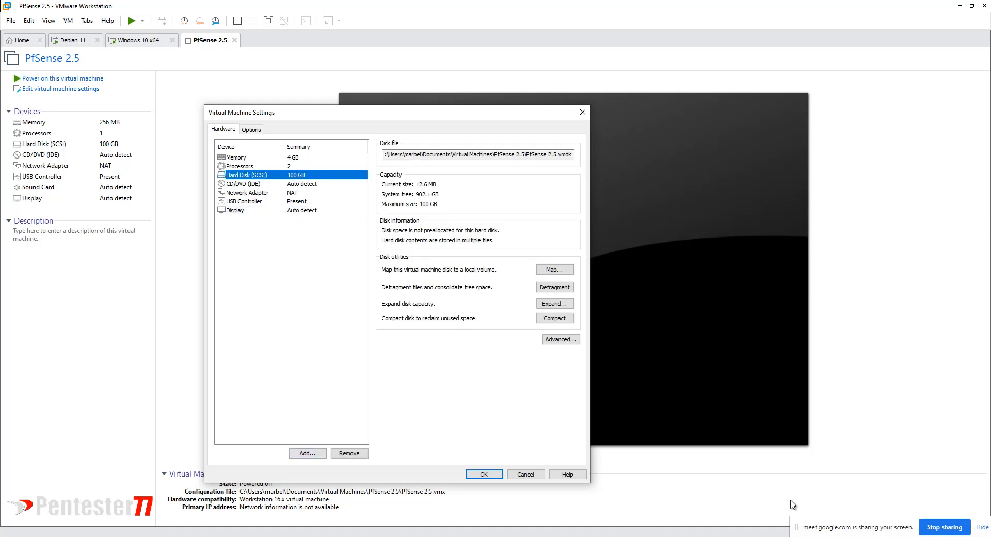
key("alt+a")
key("Return")
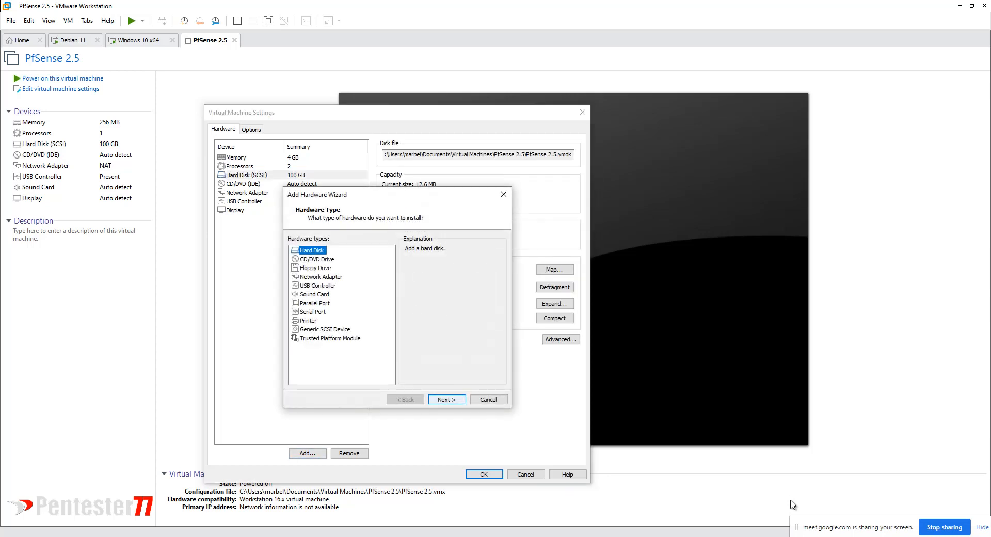
key("Return")
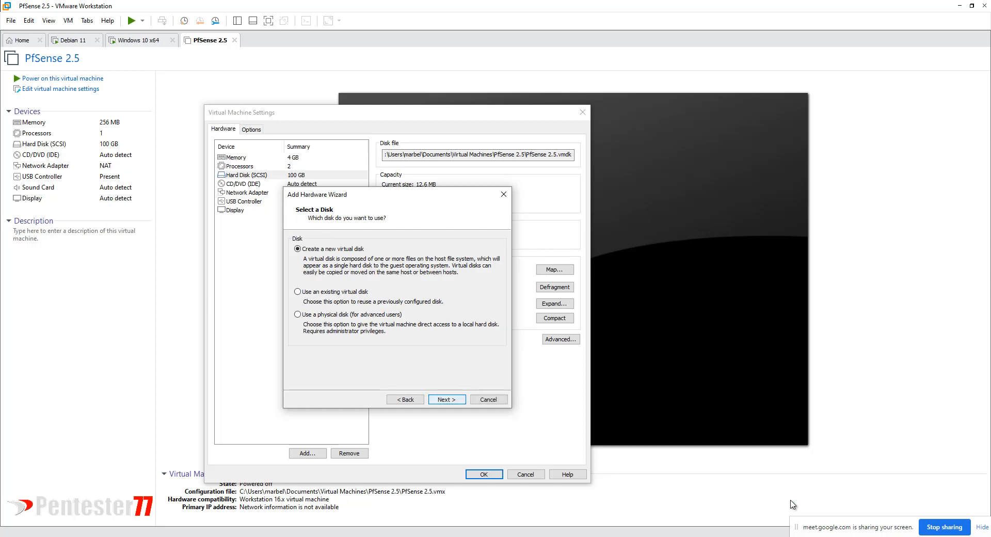
key("Return")
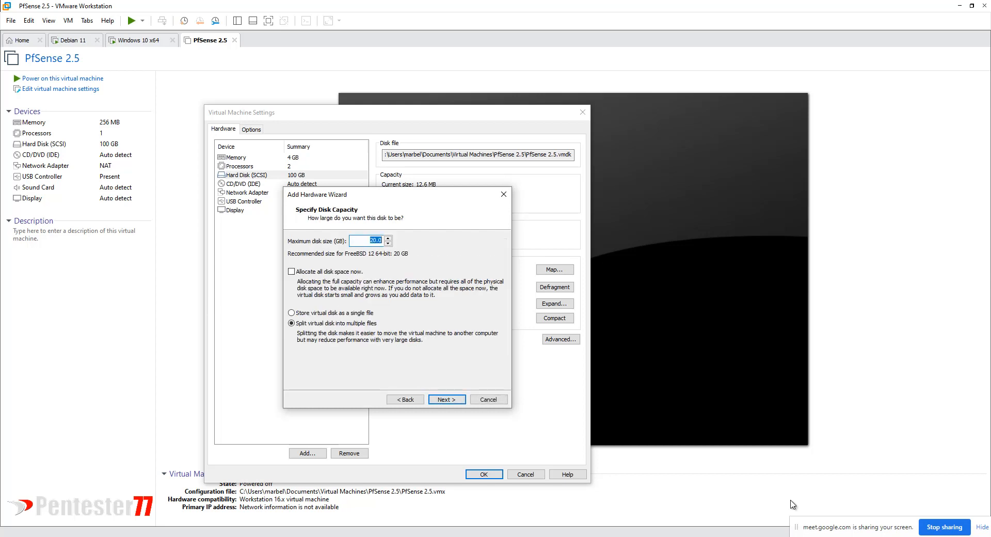
type("1")
key("Return")
key("Return")
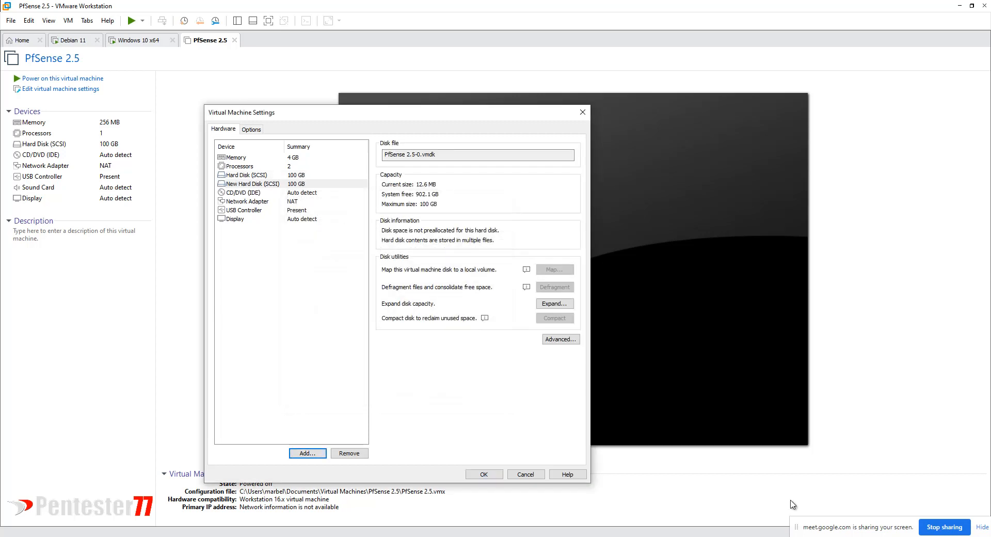
Add a third hard disk as a new 100 GB virtual disk stored in PfSense 2.5-1.vmdk
key("Return")
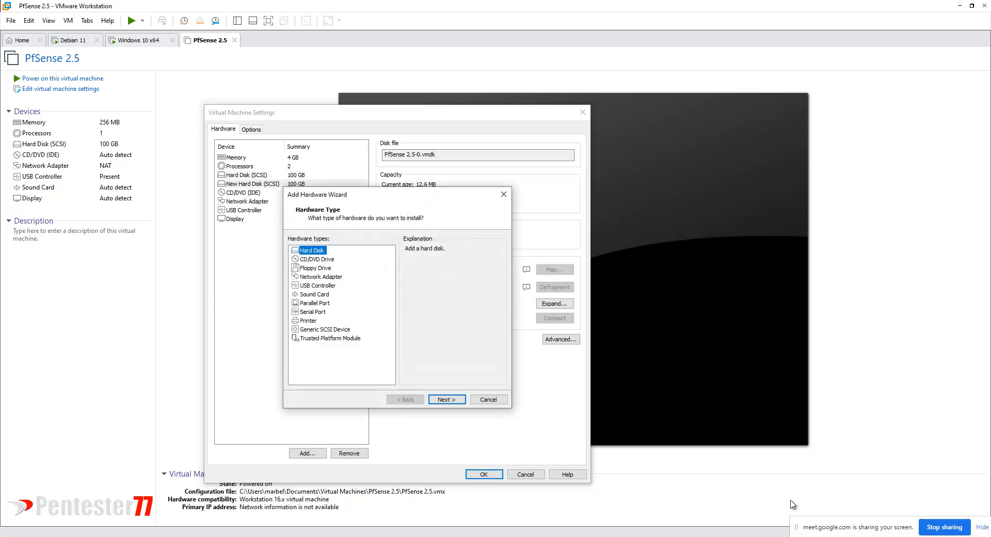
key("Return")
key("Return")
key("Return")
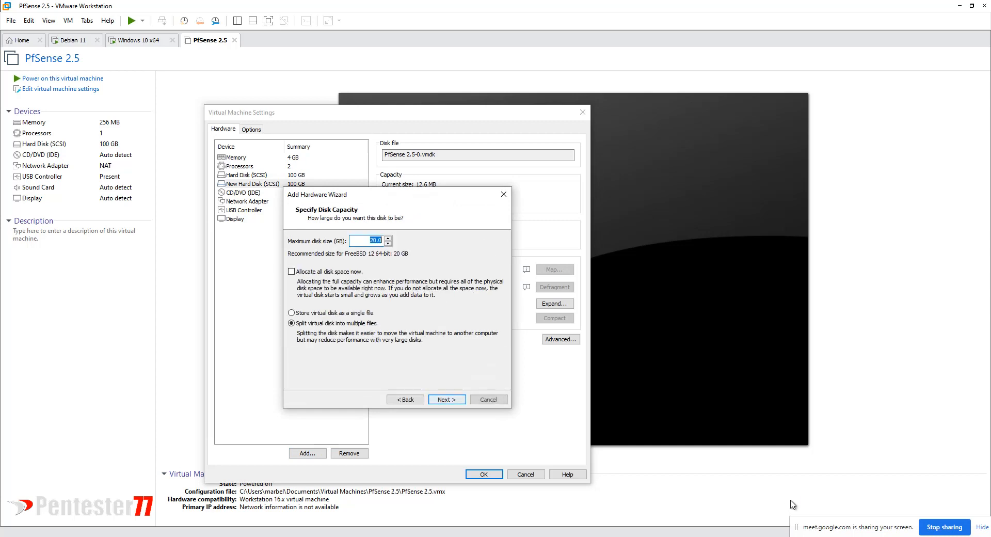
type("100")
key("Return")
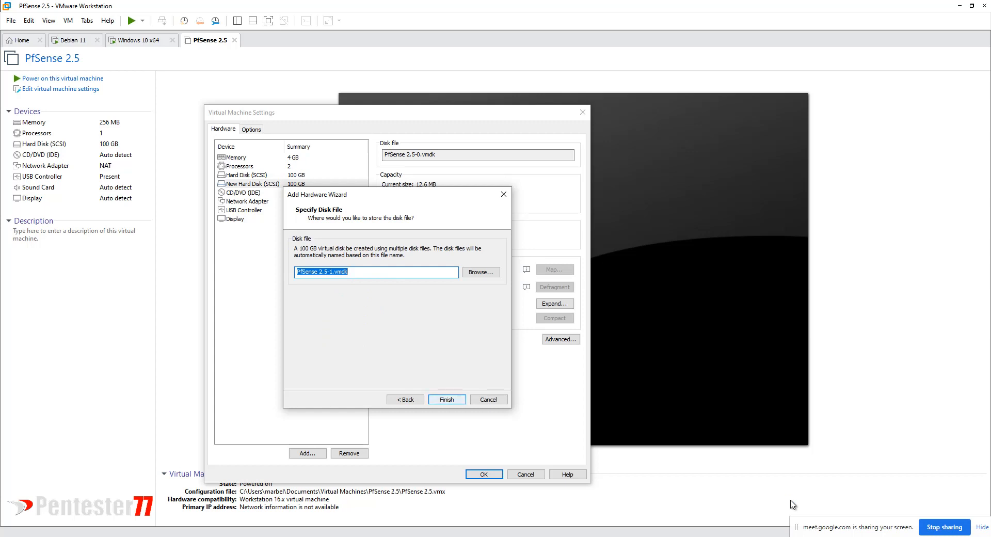
key("Return")
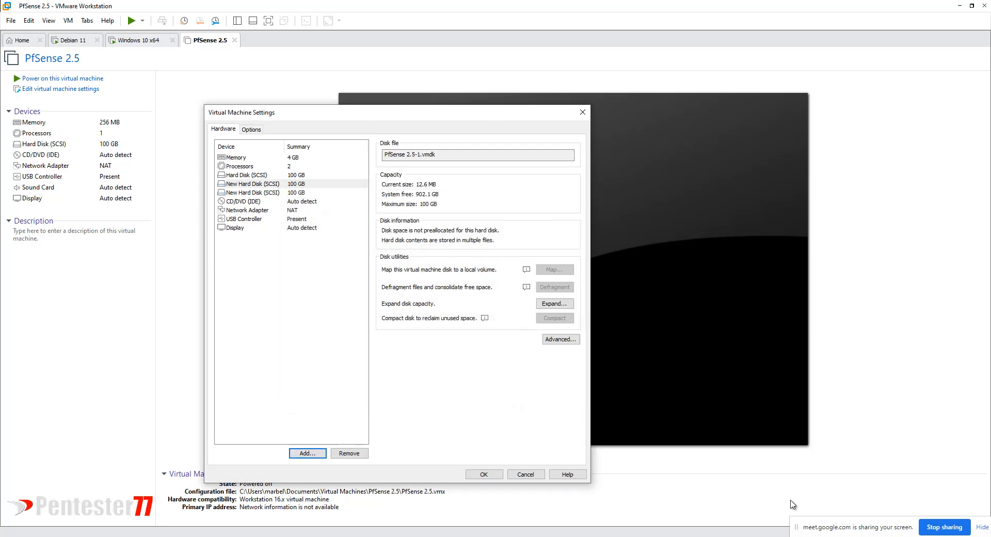
Examine the disk file and capacity details of each of the three hard disks
key("shift+Tab")
key("Up")
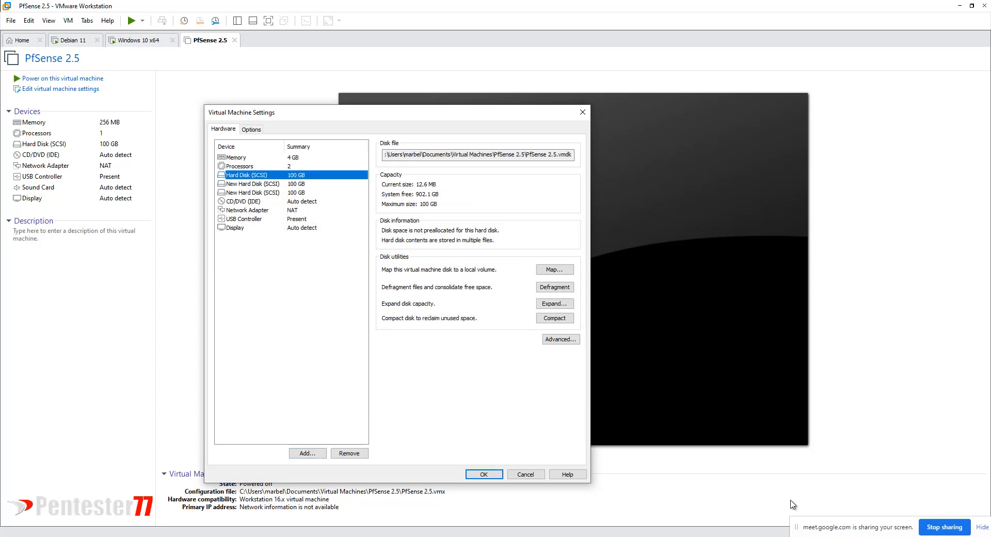
key("Down")
key("Down")
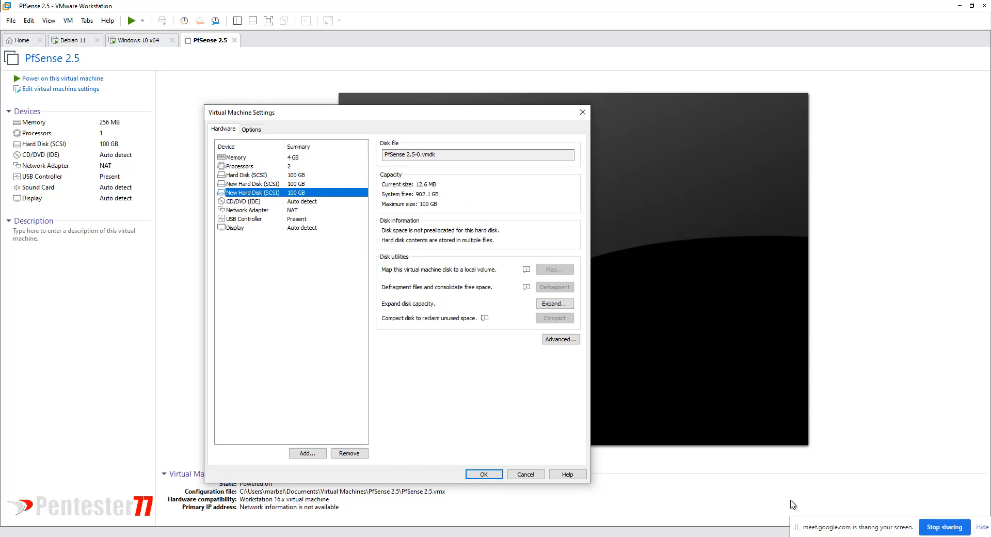
key("Up")
key("Up")
key("Down")
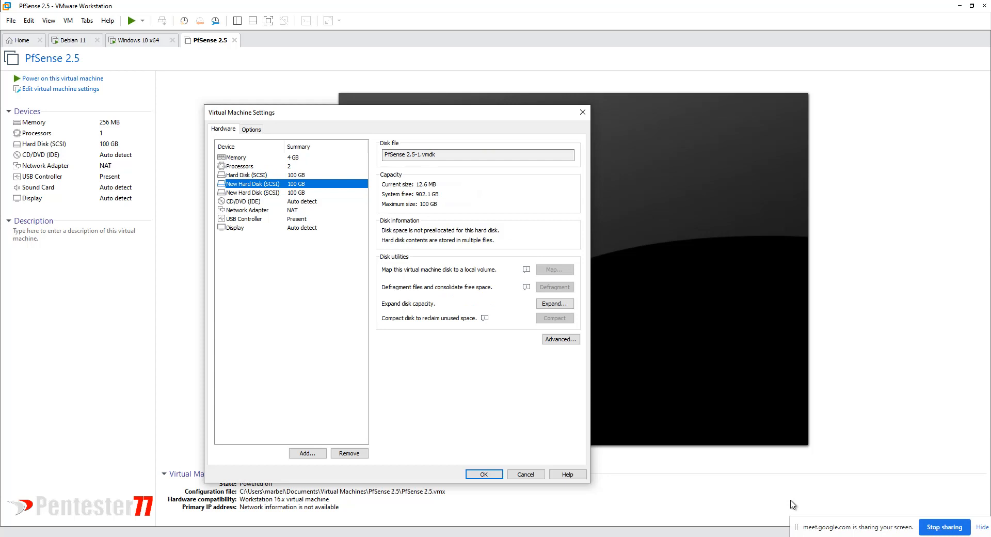
key("Down")
key("Up")
key("Up")
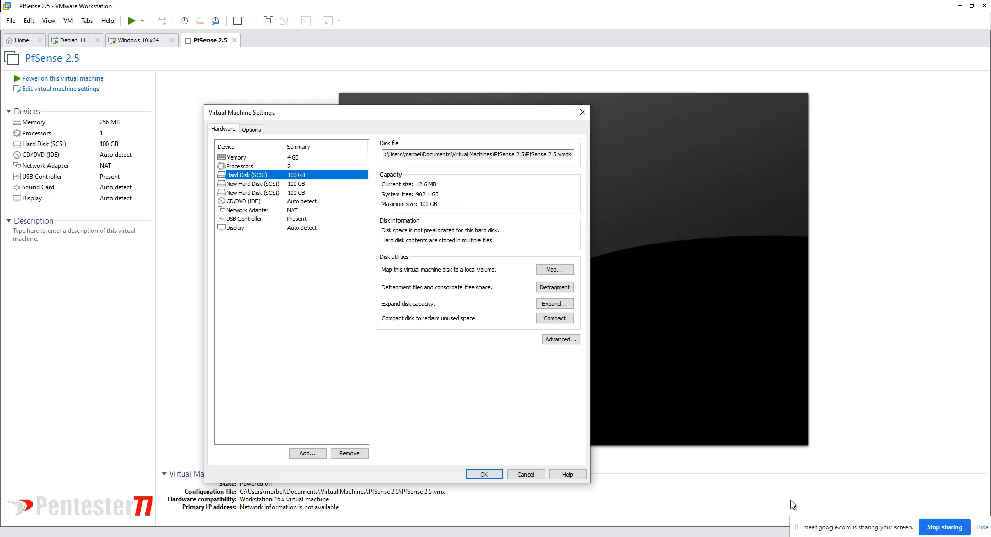
Set the existing network adapter's connection to Bridged, directly on the physical network
key("Down")
key("Down")
key("Down")
key("Down")
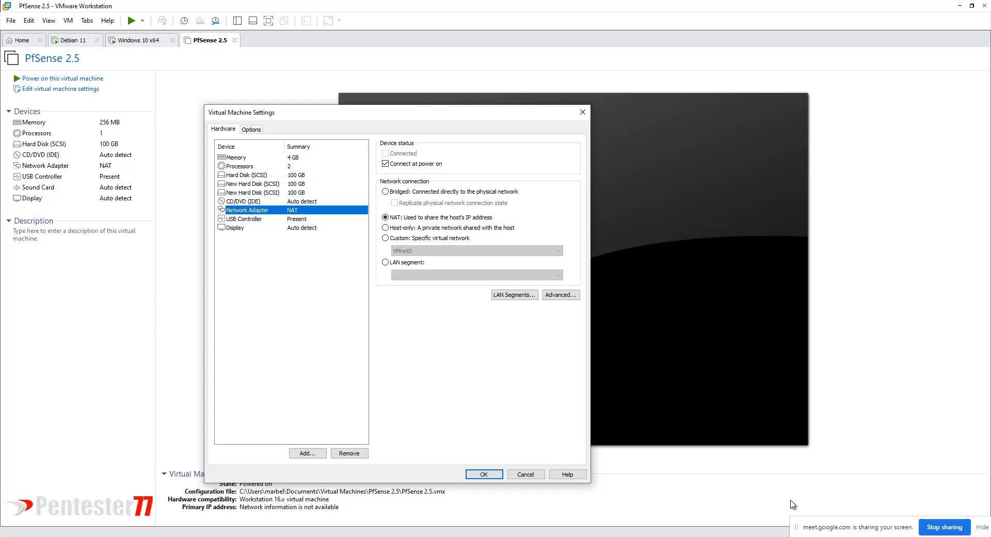
key("alt+b")
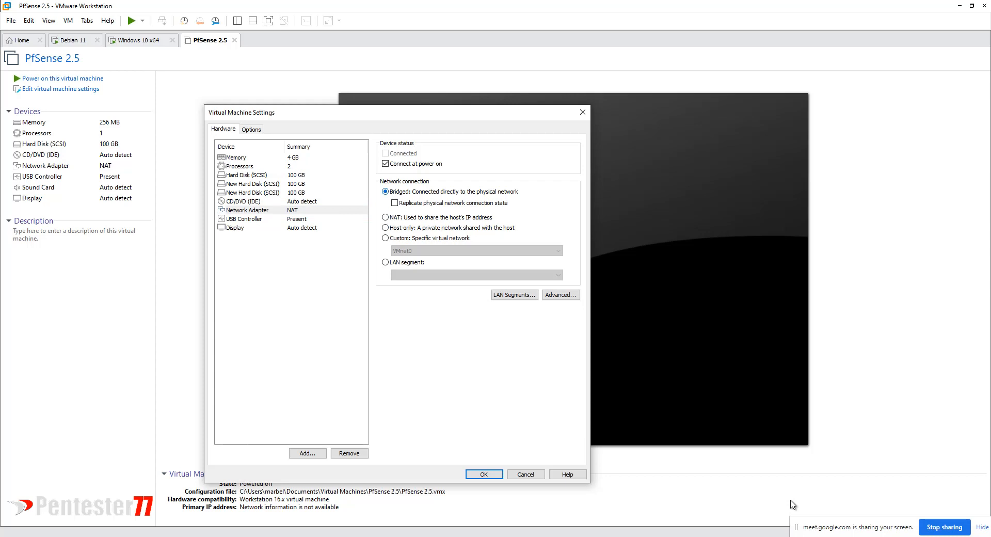
key("shift+Tab")
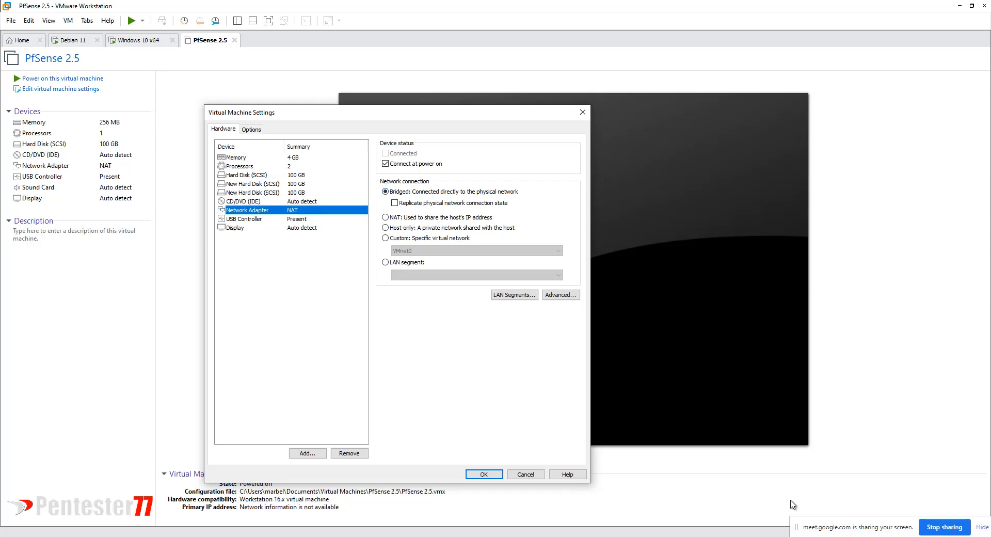
Add a second network adapter to the virtual machine's hardware
key("Tab")
key("Return")
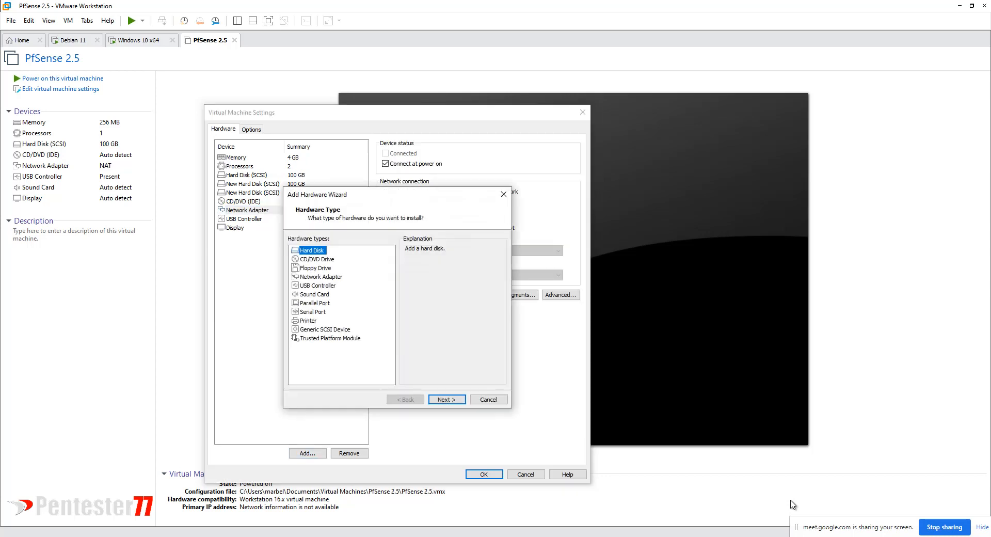
key("Down")
key("Down")
key("Down")
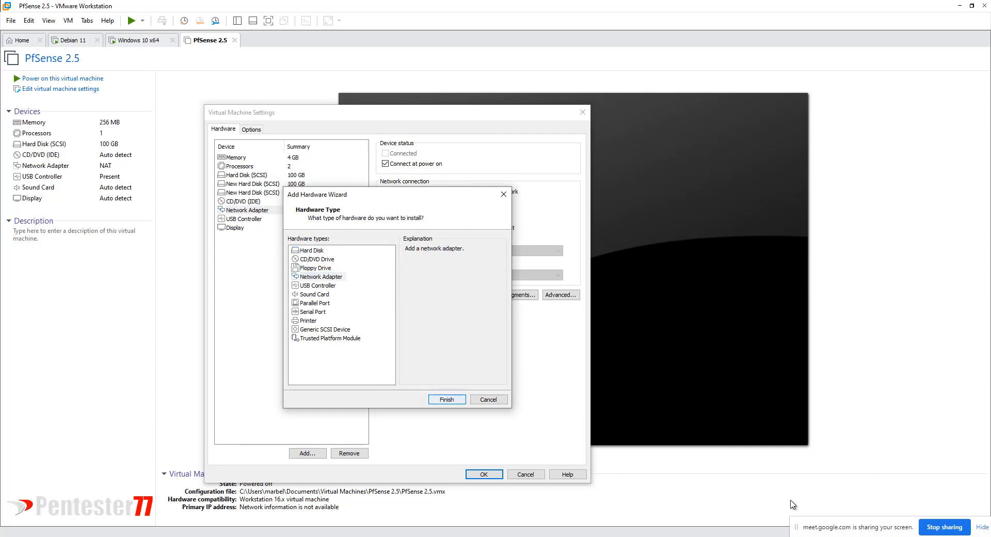
key("Return")
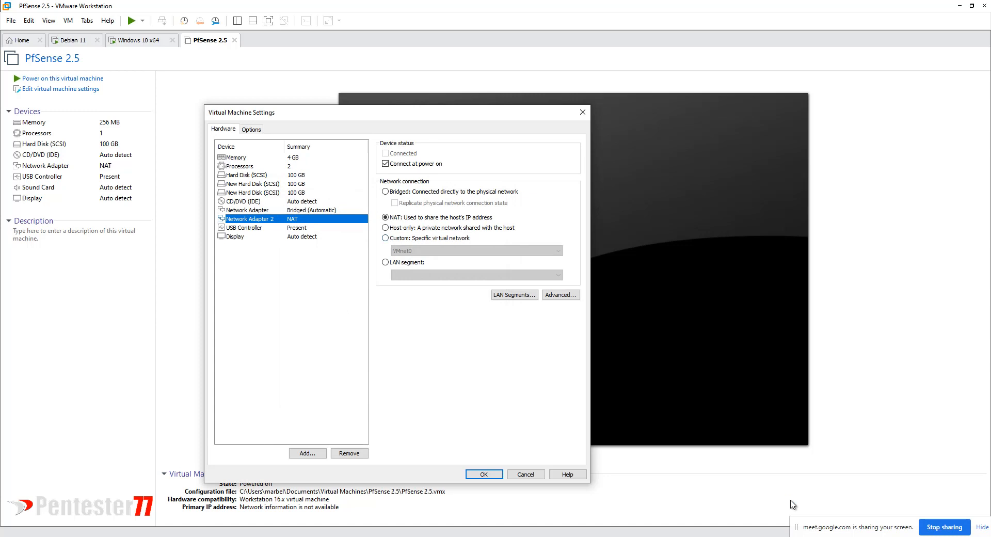
Connect Network Adapter 2 to the custom virtual network VMnet3
key("alt+c")
key("Tab")
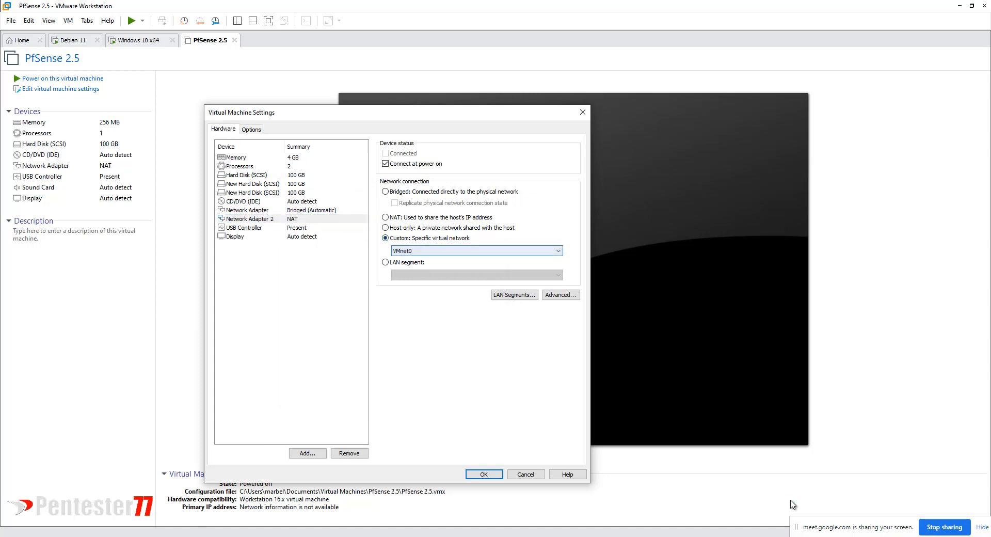
key("alt+Down")
key("Return")
key("Down")
key("Down")
key("Down")
key("shift+Tab")
key("shift+Tab")
key("shift+Tab")
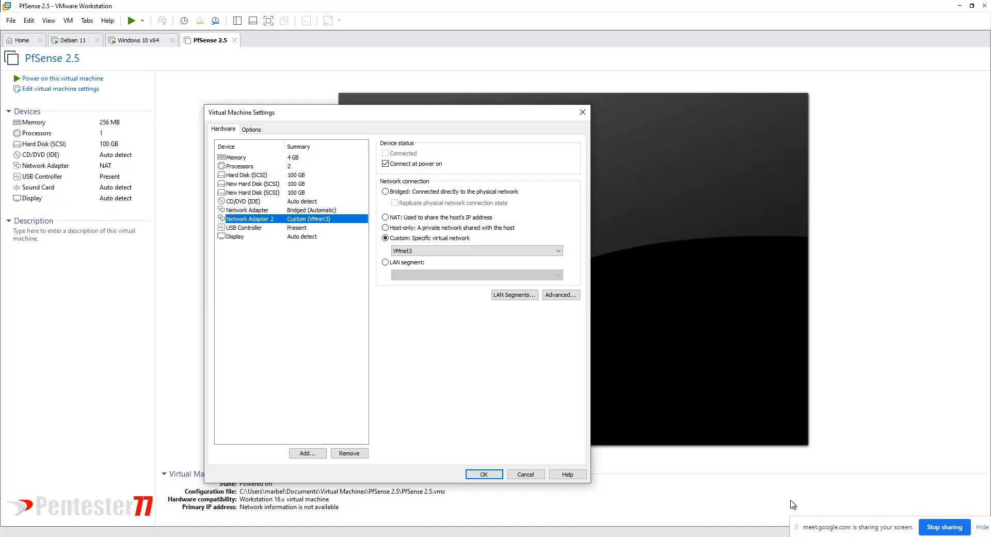
Add a third network adapter to the virtual machine's hardware
key("Tab")
key("Return")
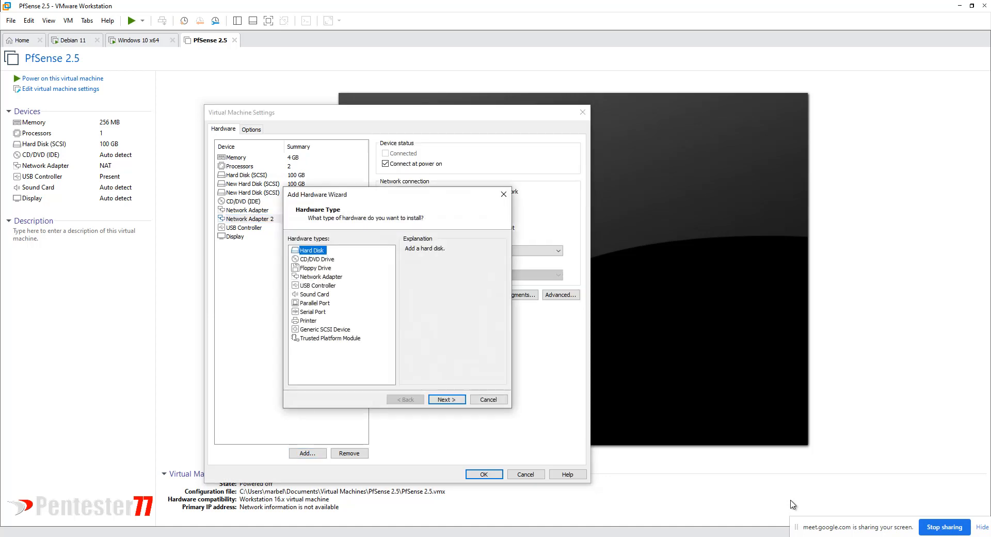
key("Down")
key("Down")
key("Down")
key("Return")
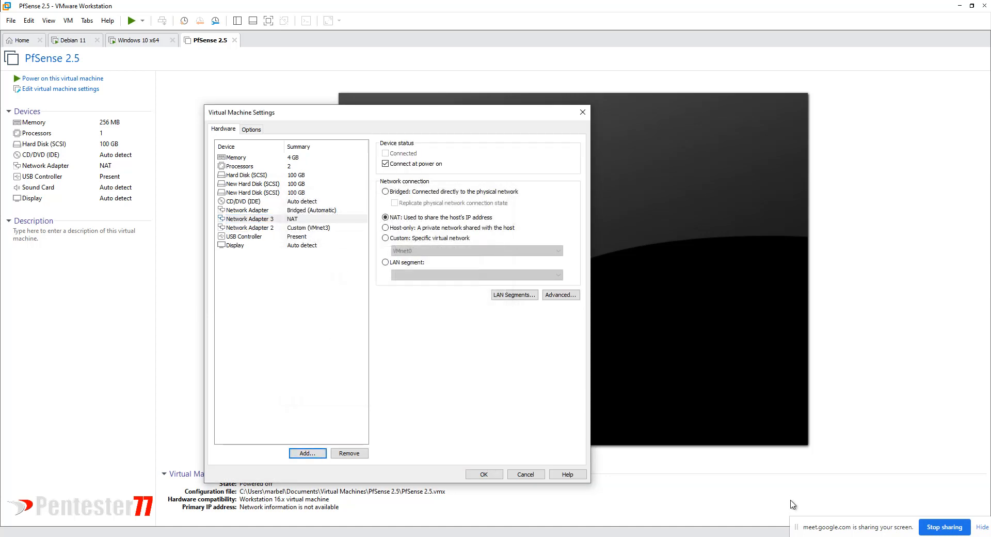
Connect Network Adapter 3 to the custom virtual network VMnet5
key("Tab")
key("Down")
key("Down")
key("Tab")
key("alt+Down")
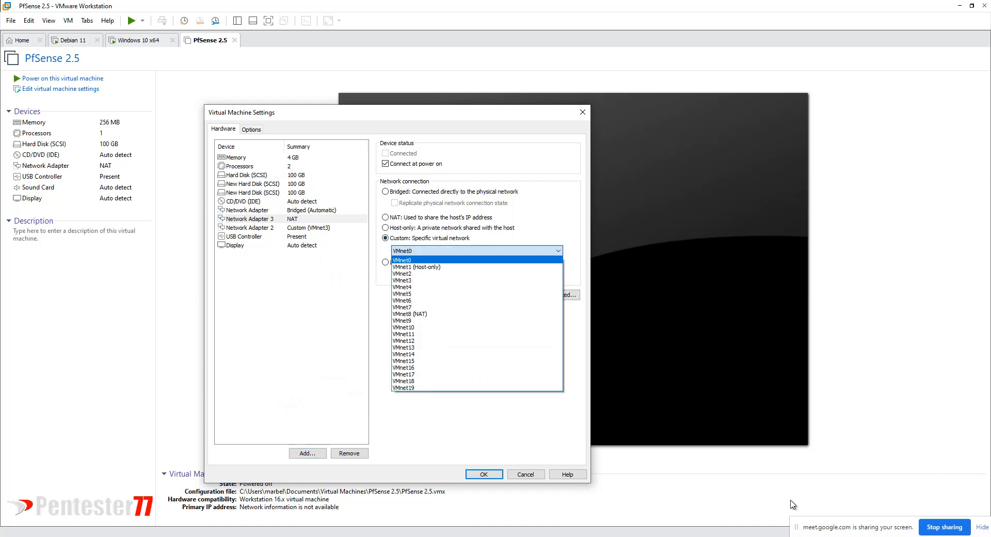
key("Down")
key("Down")
key("Down")
key("Down")
key("Down")
key("Return")
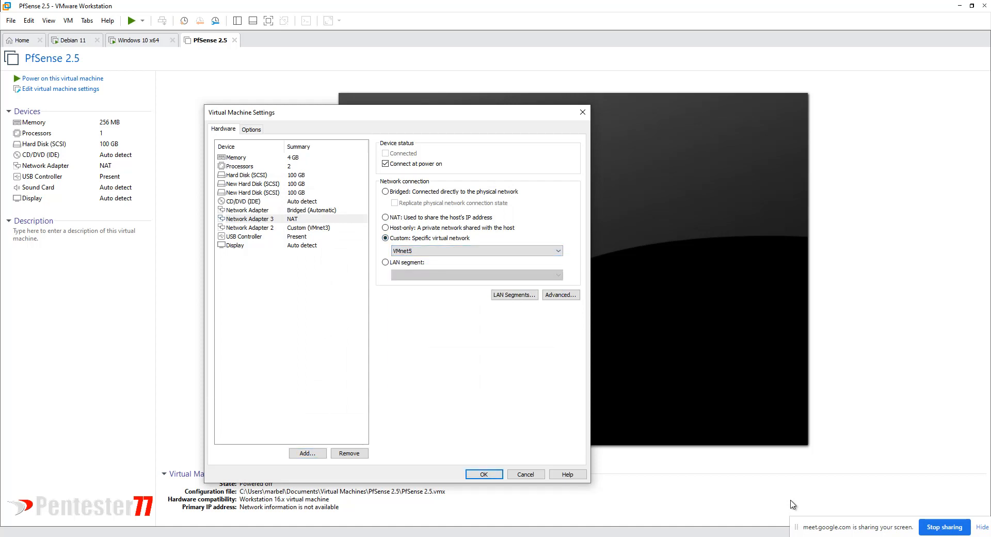
Review the network connection assigned to each of the virtual machine's network adapters
key("shift+Tab")
key("shift+Tab")
key("shift+Tab")
key("Up")
key("Down")
key("Down")
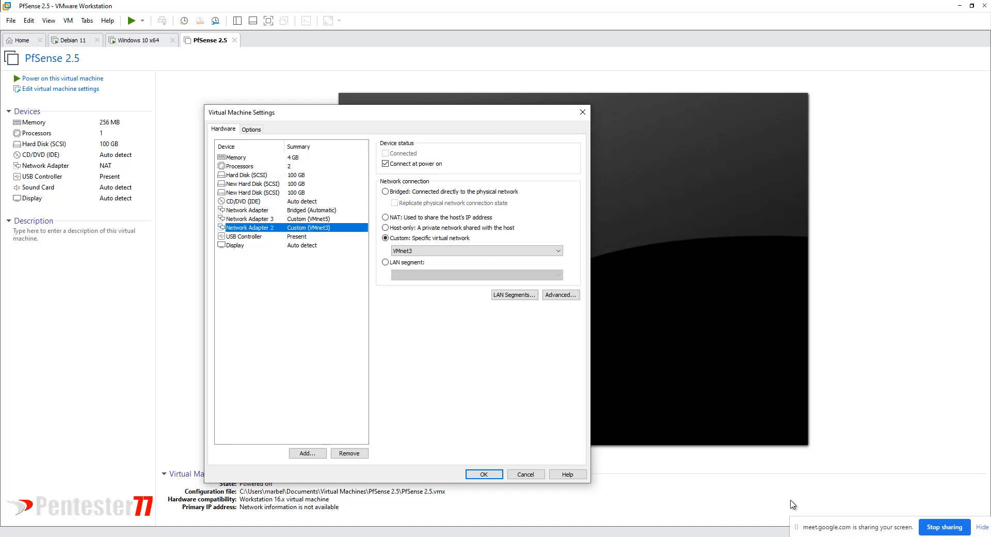
key("Up")
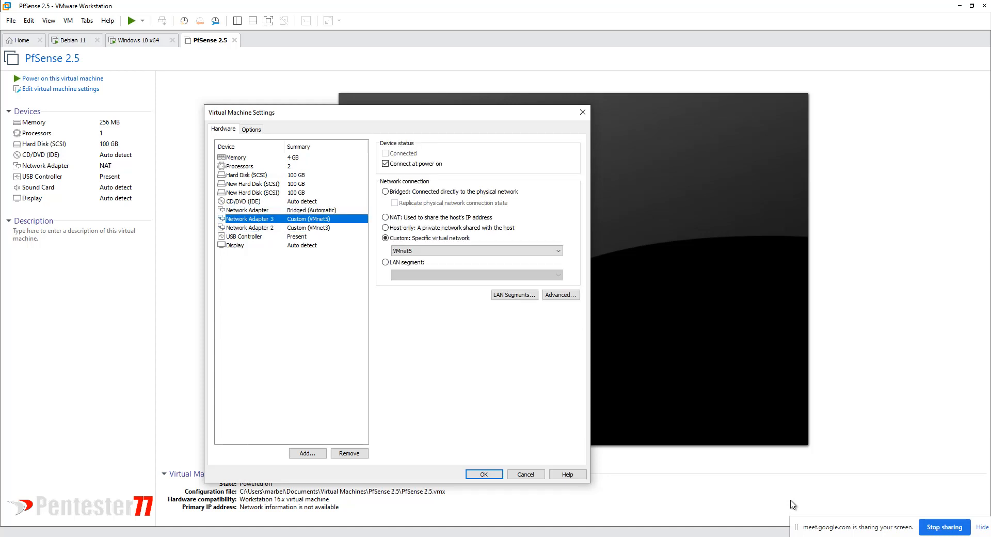
Set the CD/DVD (IDE) drive to use an ISO image file instead of a physical drive
key("Up")
key("Up")
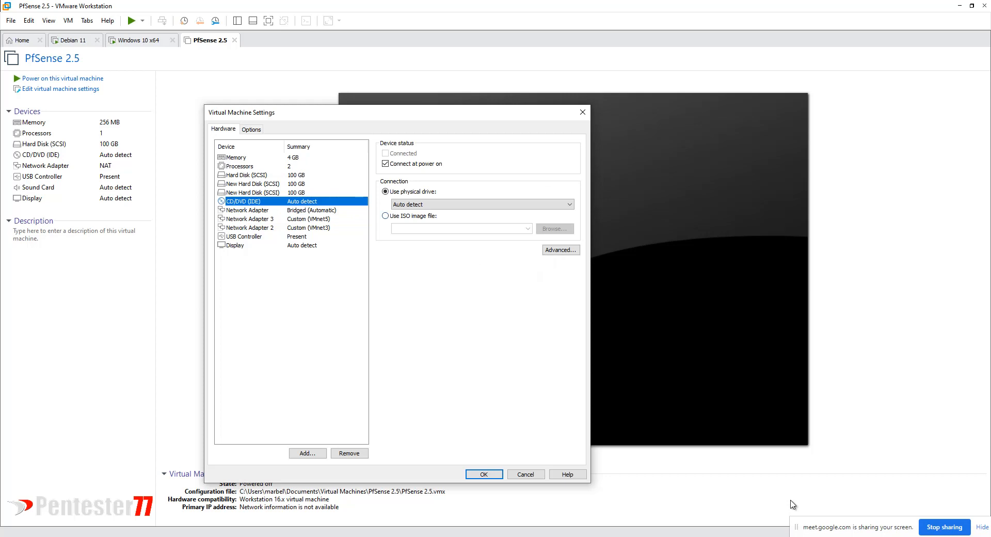
key("Tab")
key("Tab")
key("Down")
key("Tab")
key("Tab")
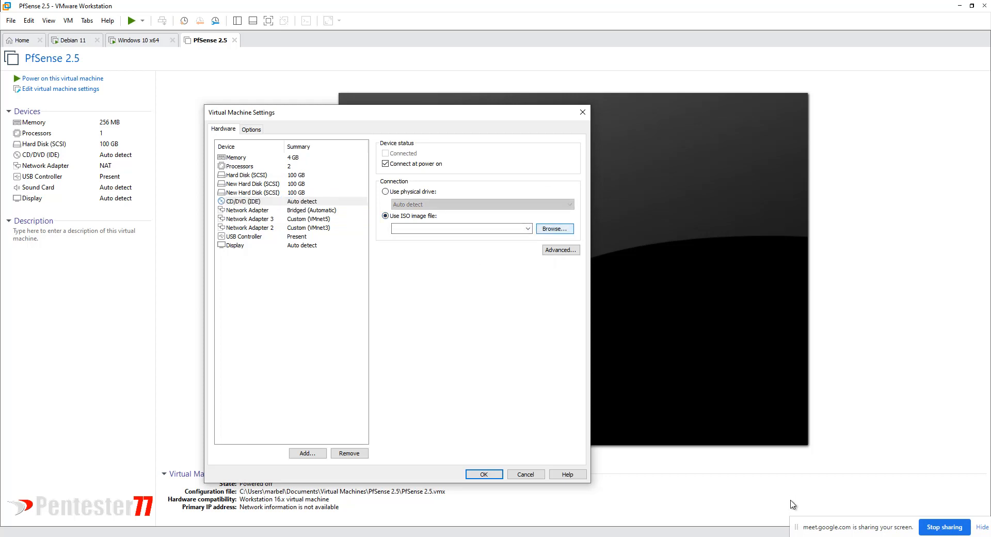
Browse to the VIRTUALES\ISOS folder on drive G: and select pfSense-CE-2.5.2-RELEASE-amd64.iso as the drive's image
key("space")
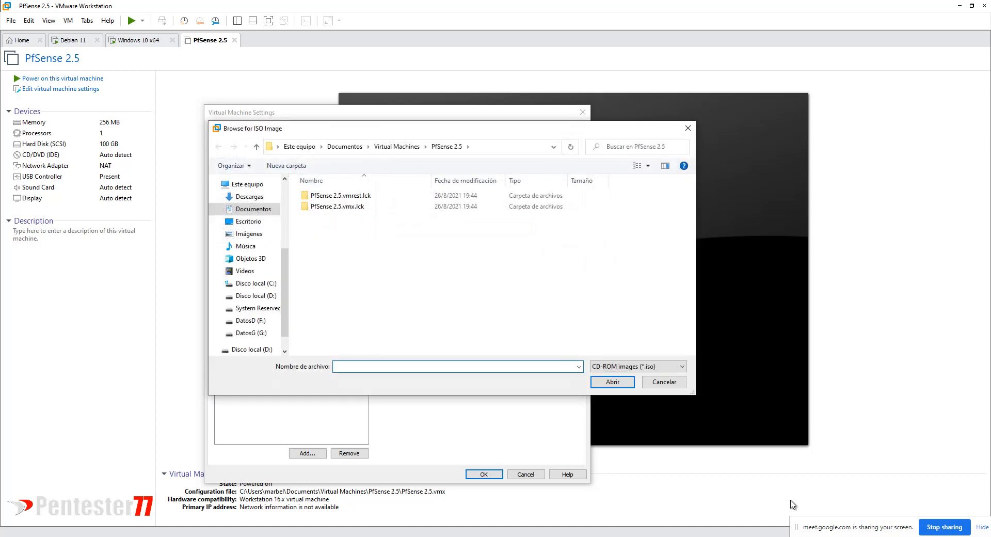
left_click_drag(285, 292, 284, 305)
left_click(251, 304)
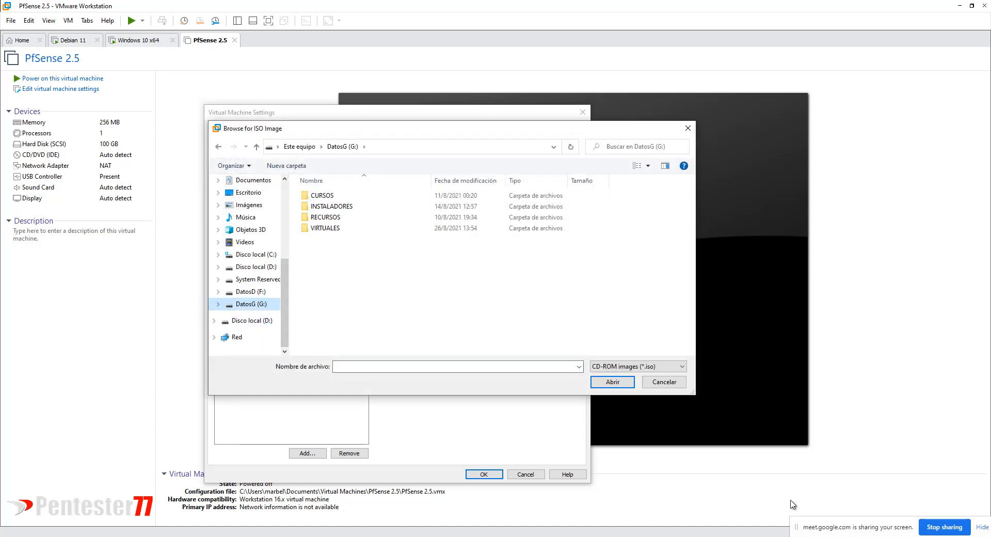
double_click(325, 227)
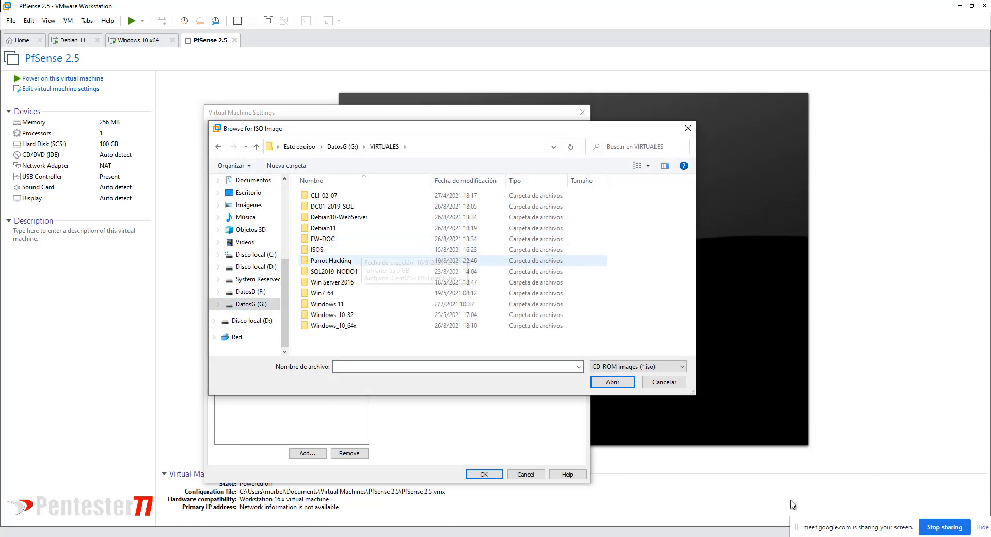
double_click(323, 249)
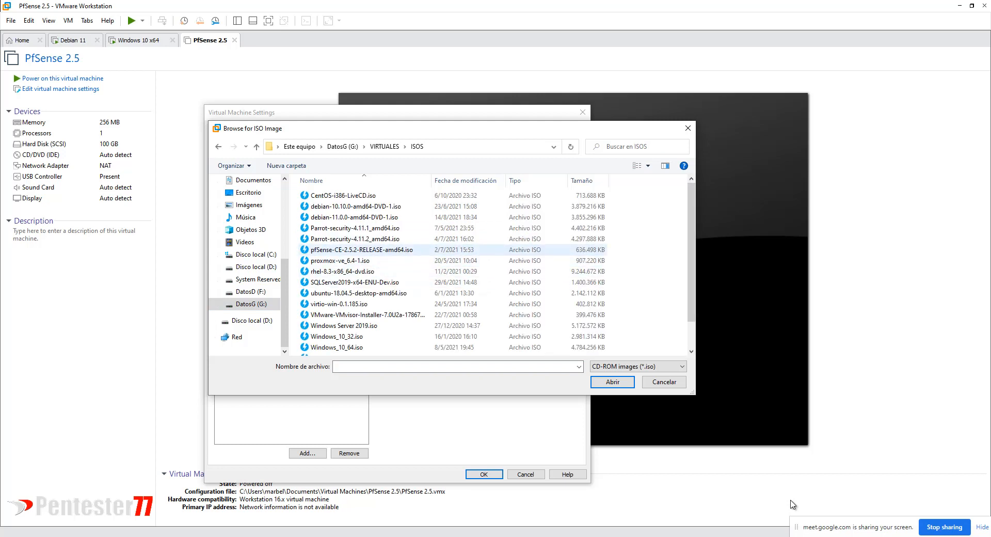
left_click(356, 249)
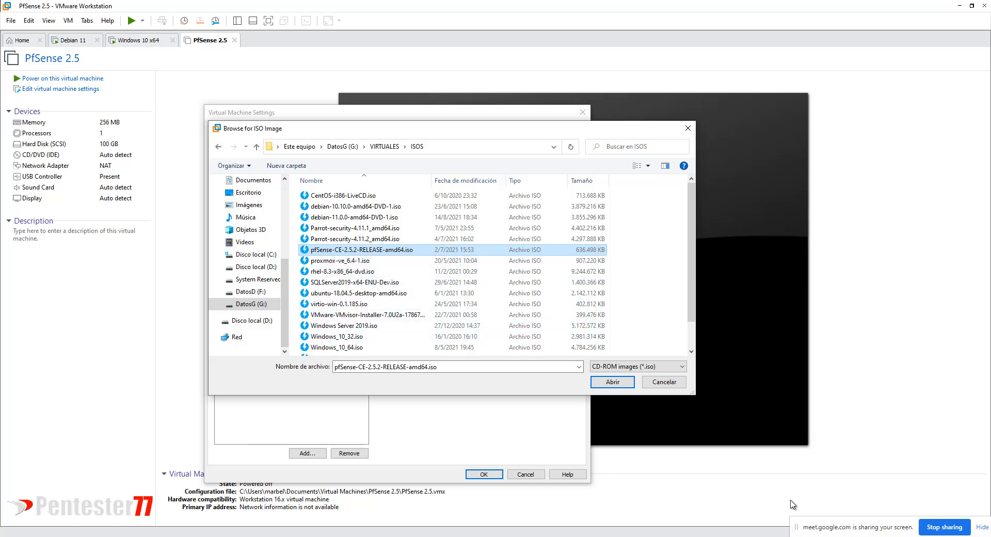
Switch to the tools PDF in Adobe Acrobat Reader, find the pfSense download link and open its page in the browser
key("alt+Tab")
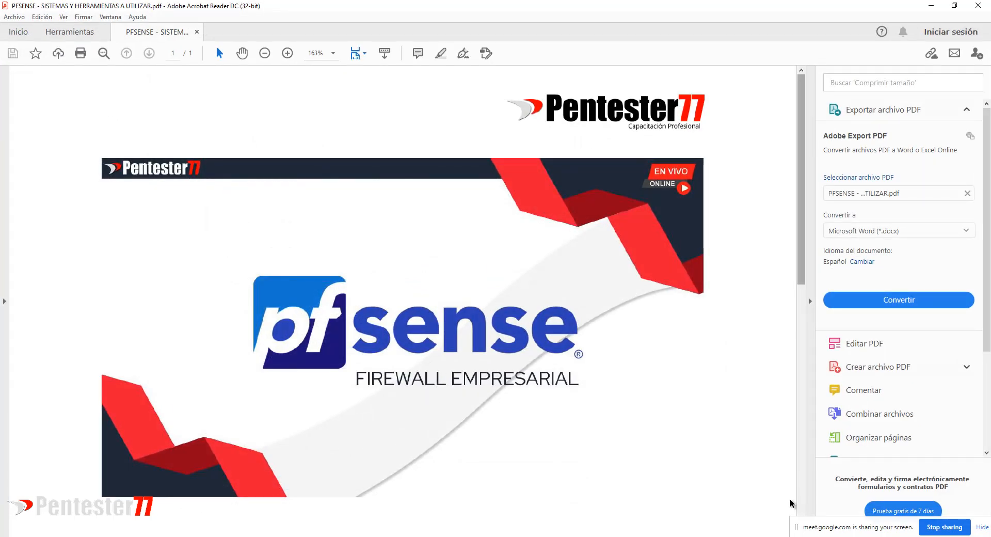
key("shift+F4")
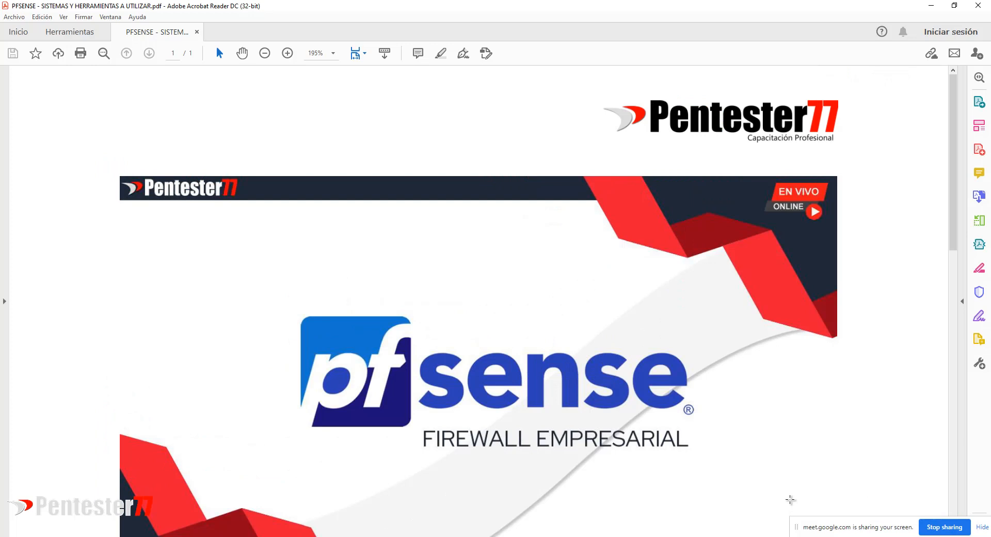
scroll(789, 499, "down", 3)
scroll(790, 499, "down", 6)
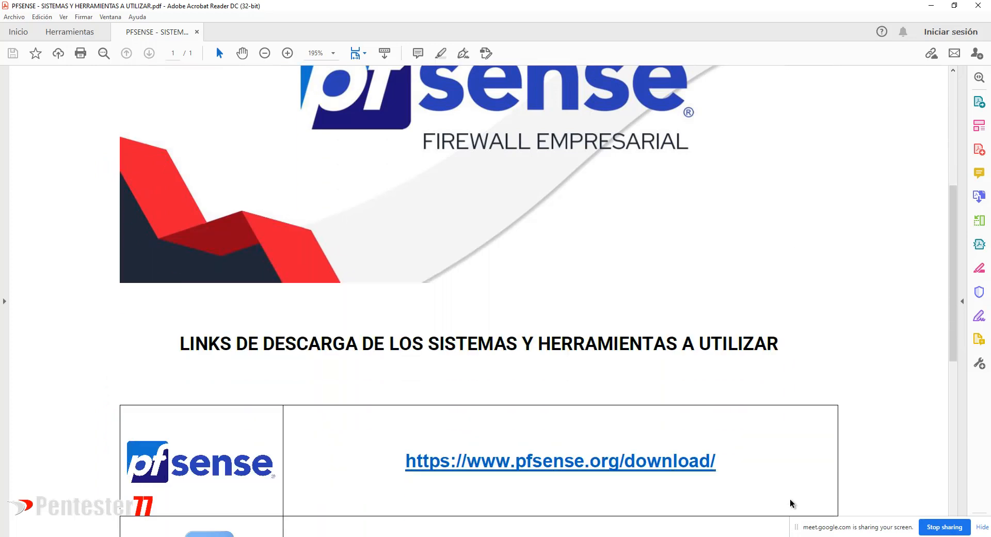
scroll(790, 499, "down", 3)
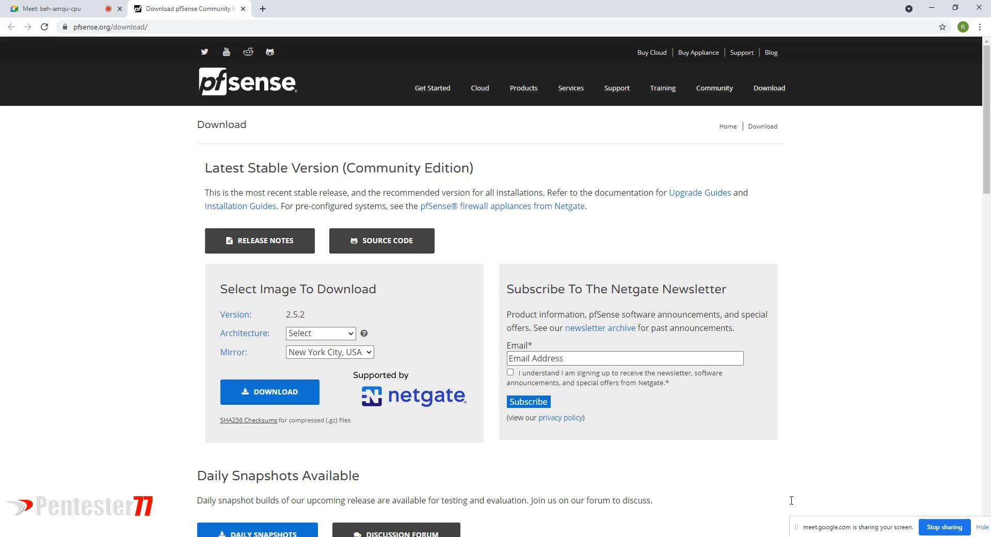
Choose AMD64 (64-bit) as the architecture for the pfSense 2.5.2 download image
left_click_drag(286, 314, 305, 315)
left_click(792, 504)
left_click(321, 333)
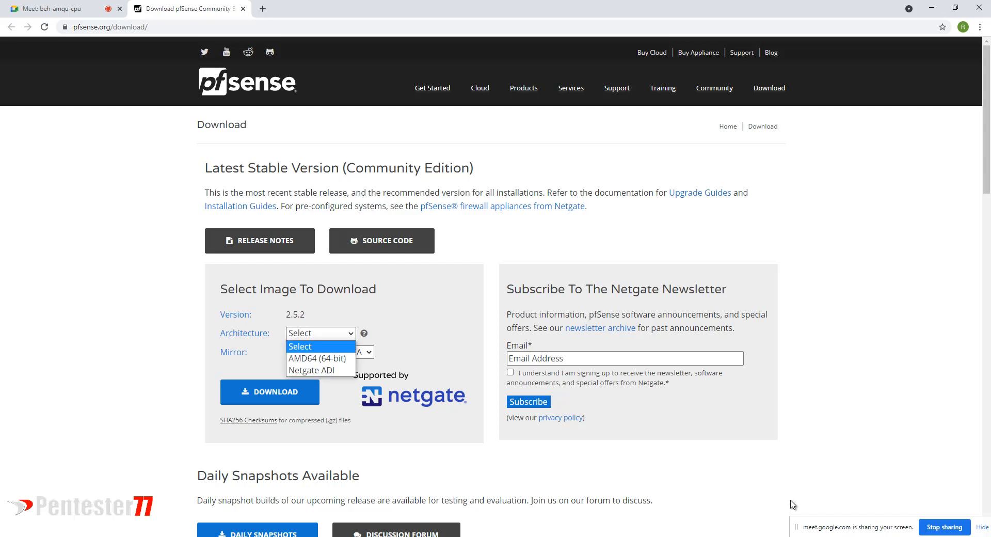
key("Down")
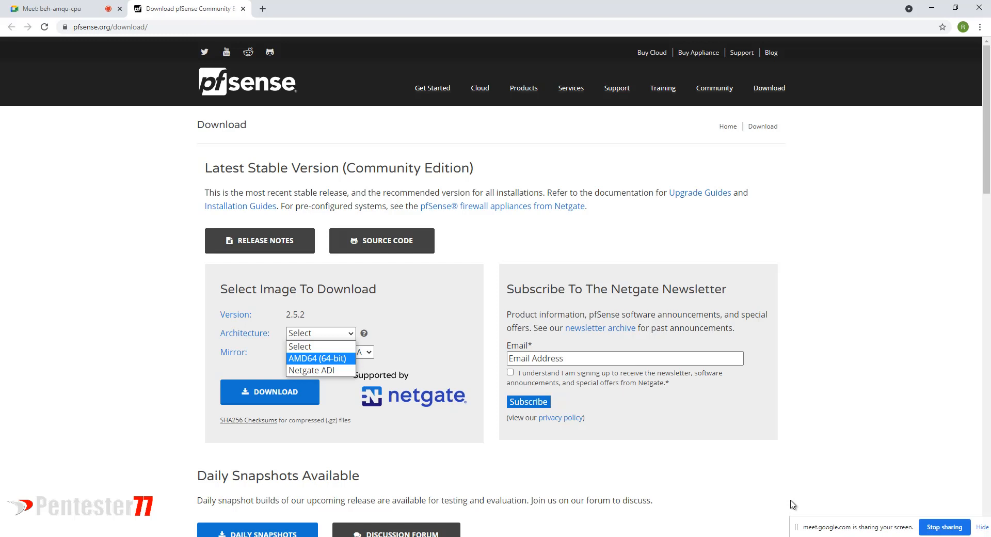
key("Return")
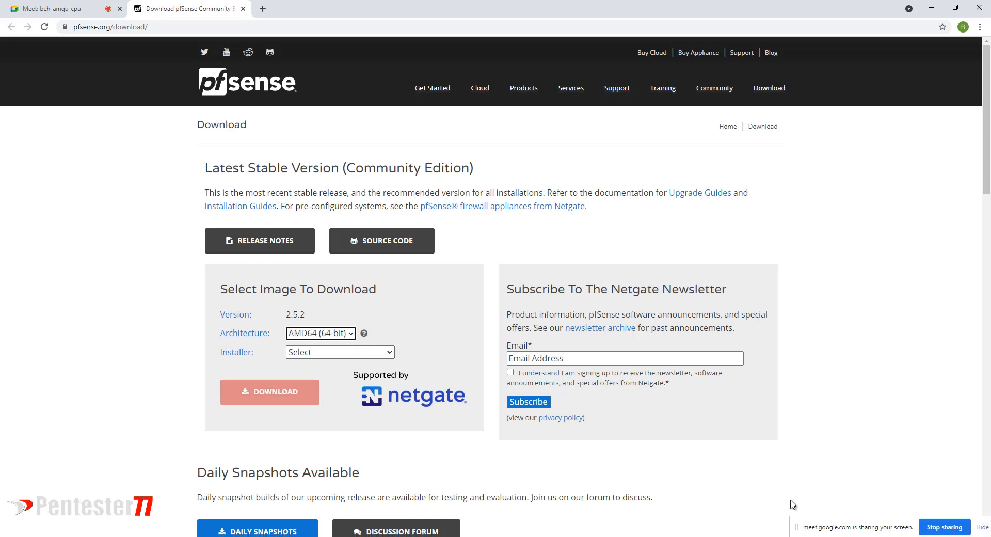
Choose DVD Image (ISO) Installer as the installer type for the pfSense download
key("Tab")
key("alt+Down")
key("Down")
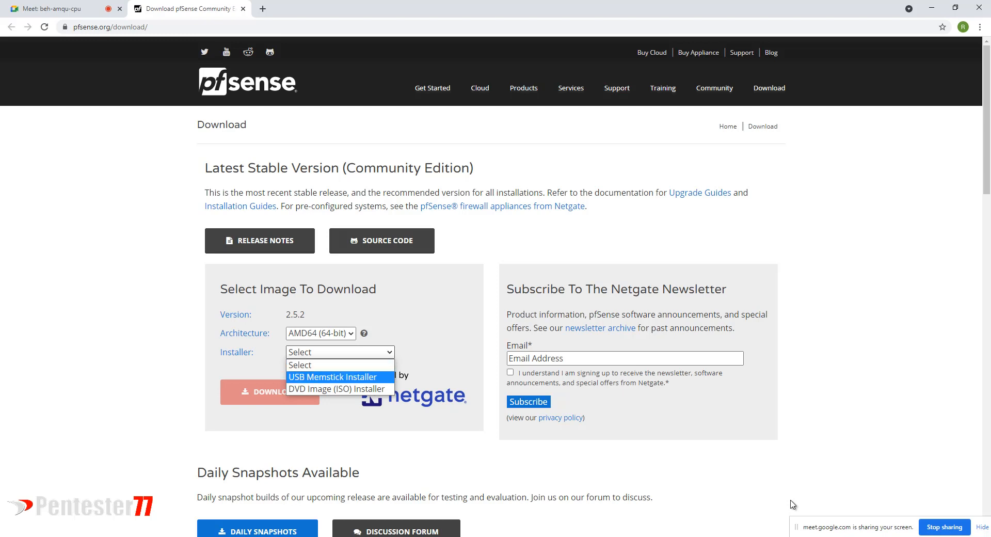
key("Down")
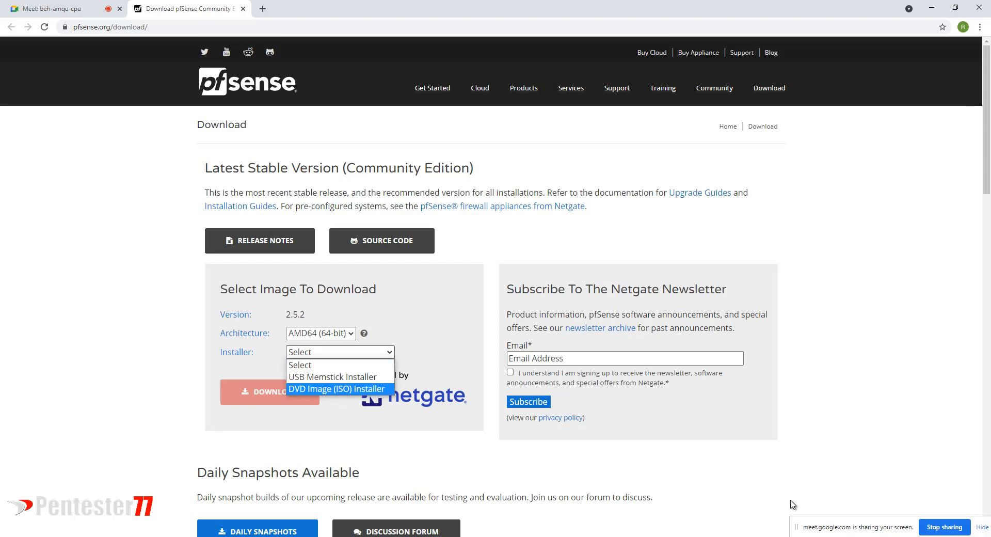
key("Return")
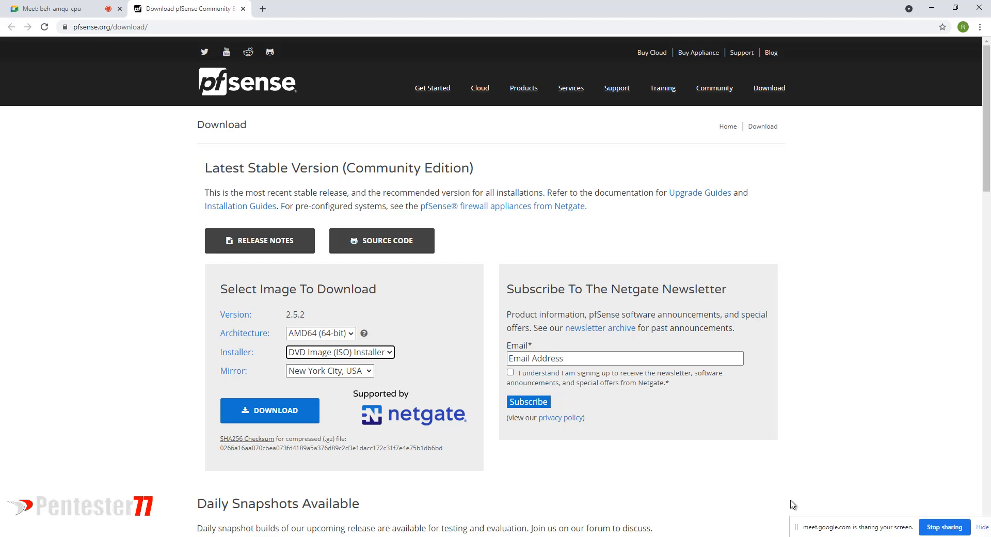
View the available download mirrors without changing the choice, and switch back to the ISO browser in VMware Workstation
key("Tab")
key("space")
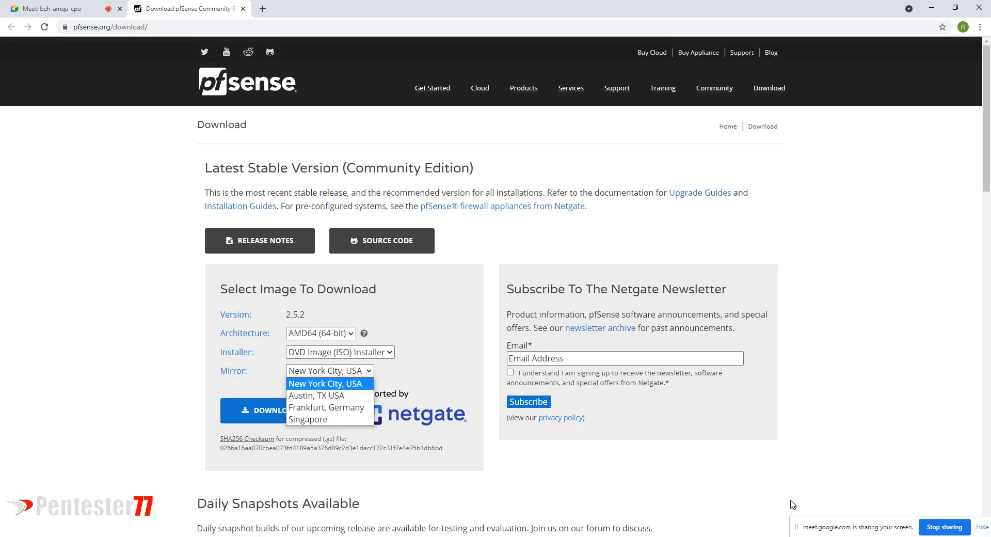
left_click(790, 500)
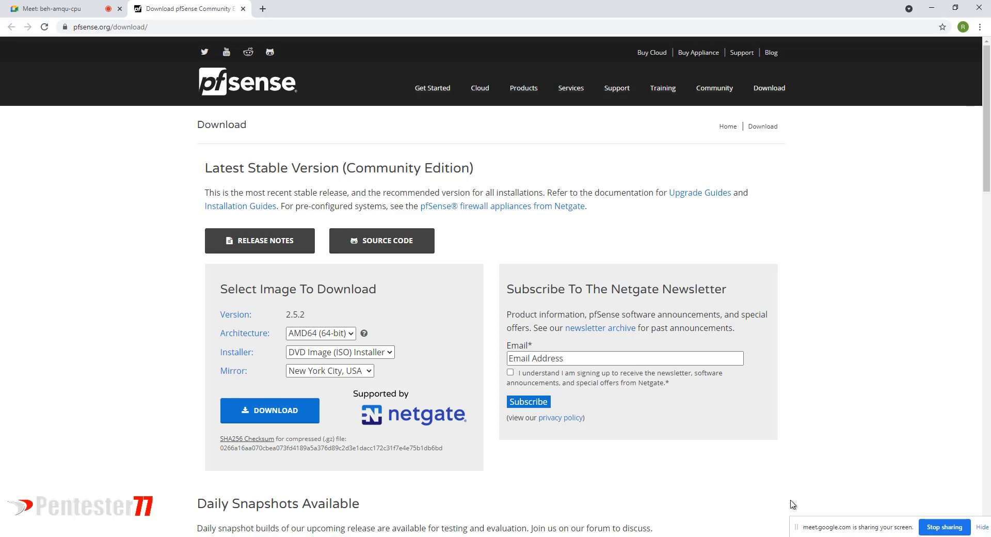
key("alt+Tab")
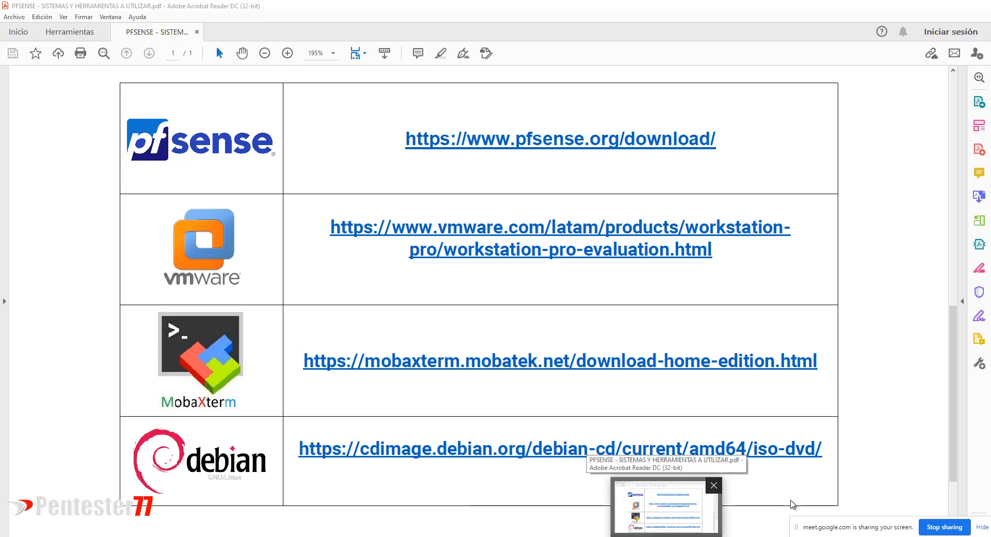
key("alt+Tab")
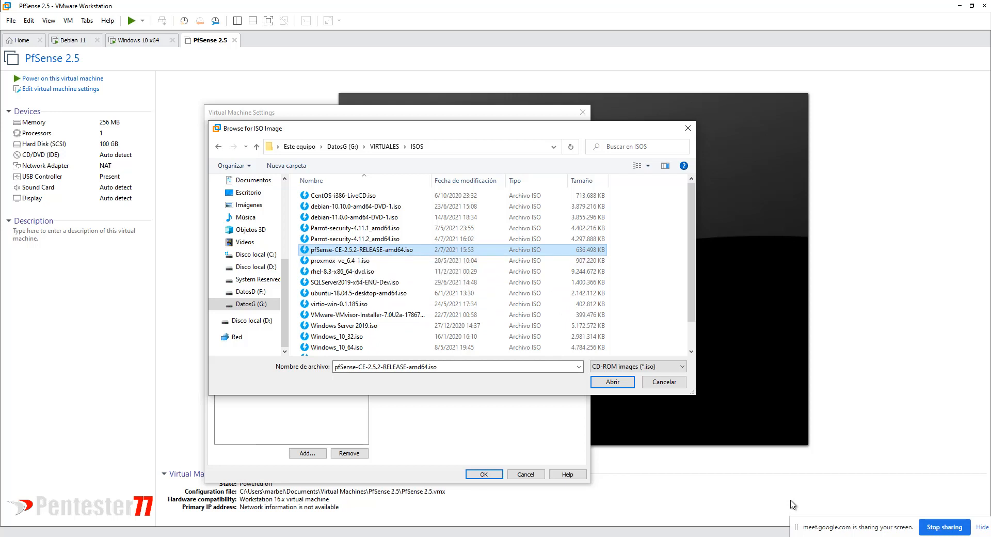
Attach pfSense-CE-2.5.2-RELEASE-amd64.iso to the CD/DVD drive and save the virtual machine settings
key("Return")
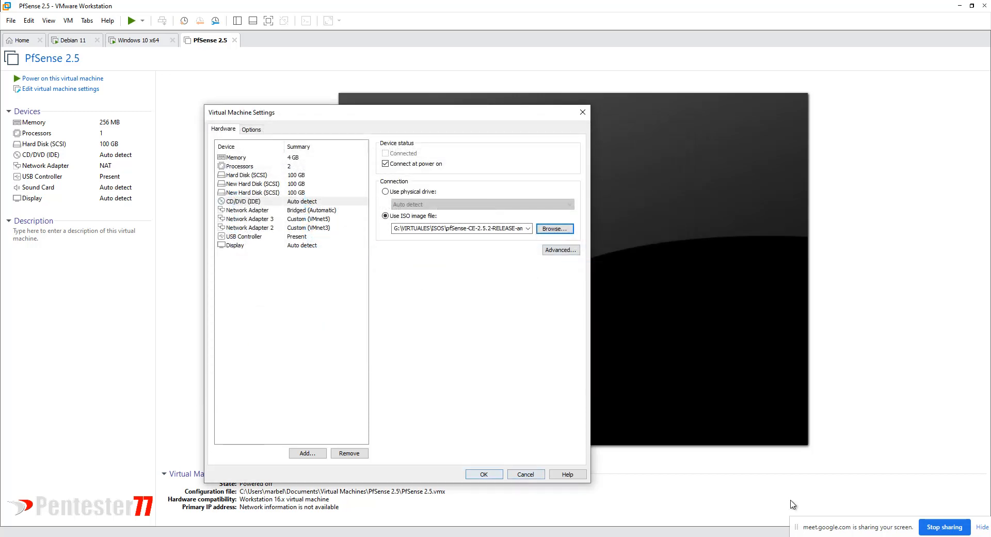
key("Return")
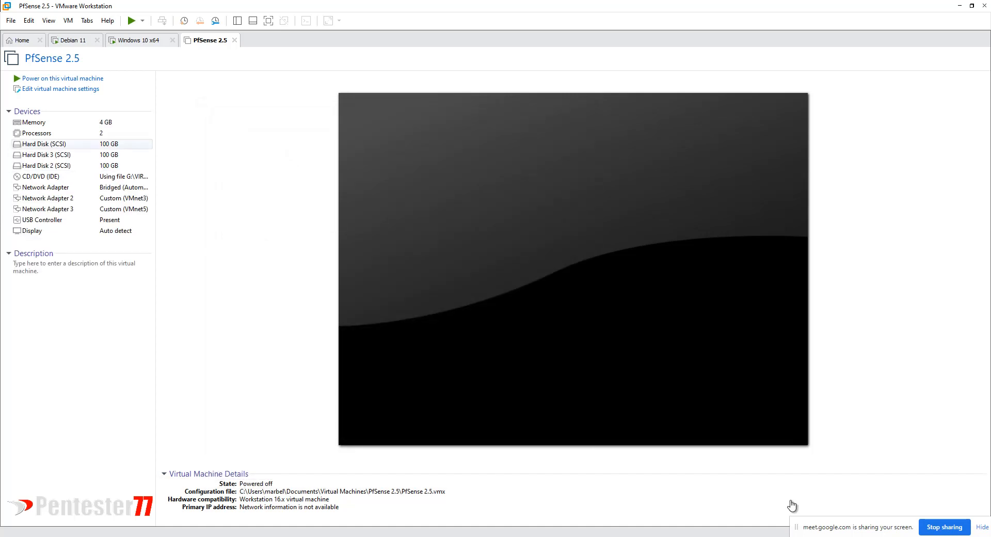
Power on the PfSense 2.5 virtual machine and scale its display with Keep Aspect Ratio Stretch
key("Down")
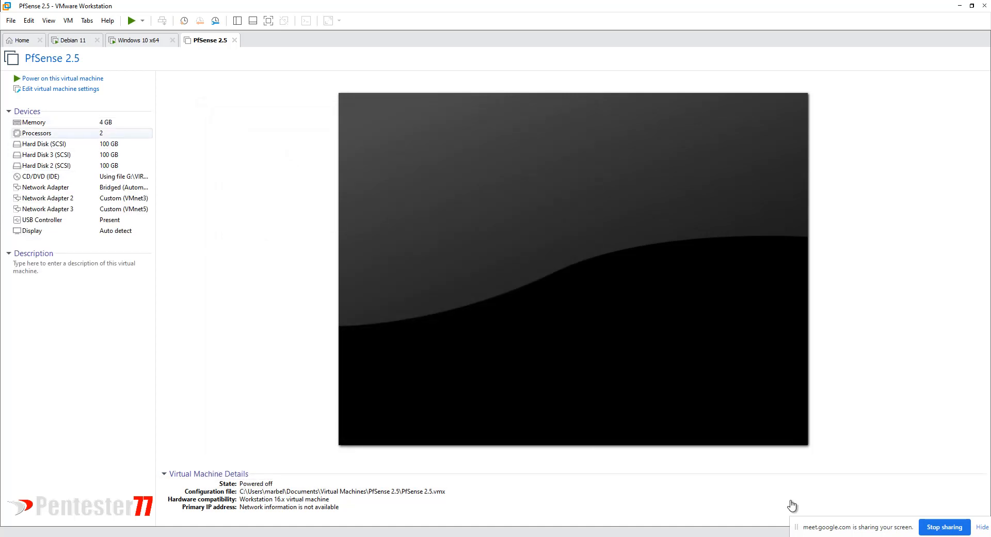
key("Down")
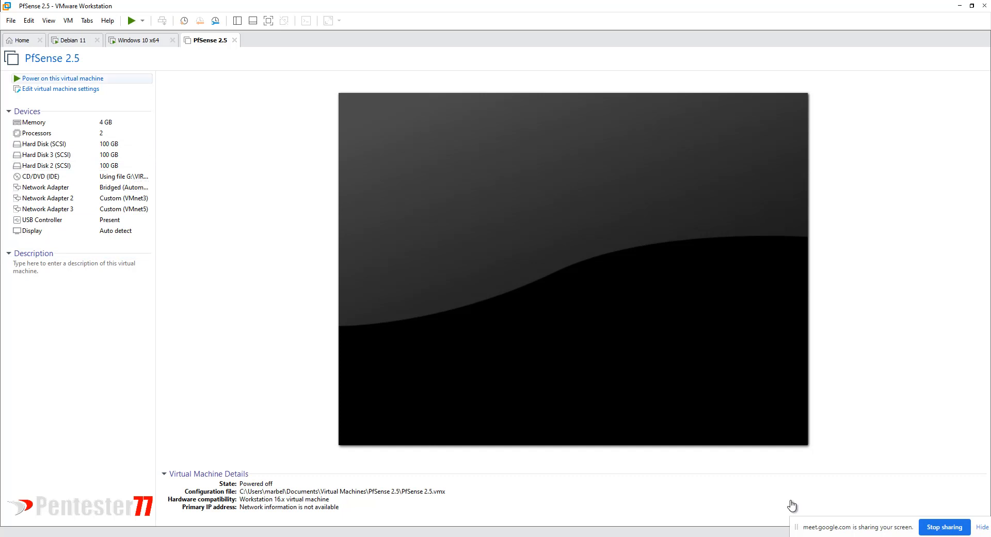
key("ctrl+b")
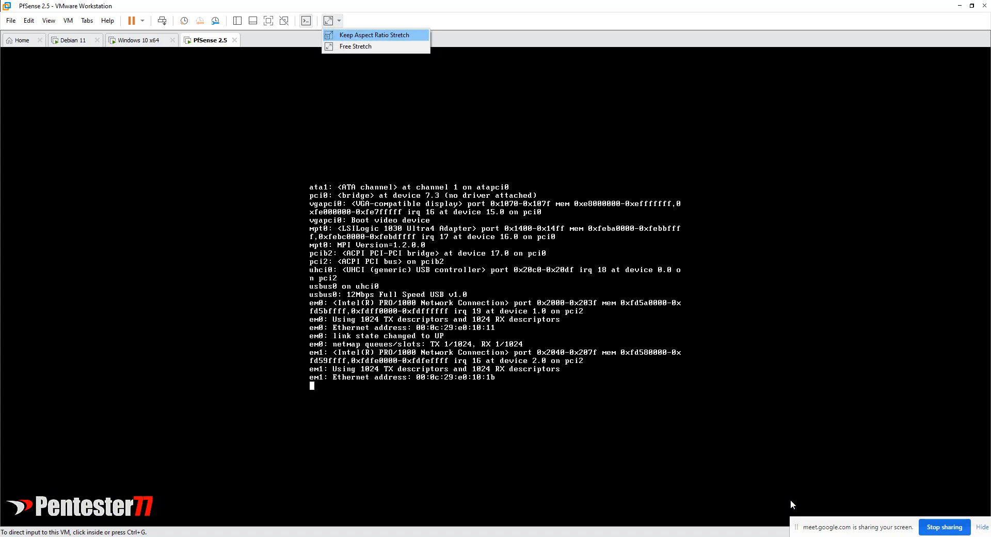
key("Return")
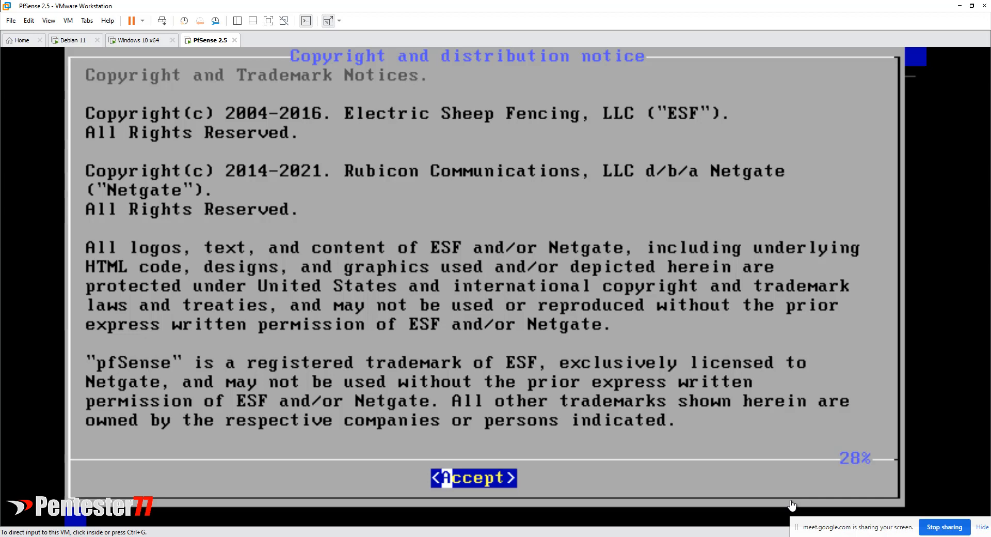
Accept the copyright and distribution notice in the guest and choose to install pfSense
left_click(792, 504)
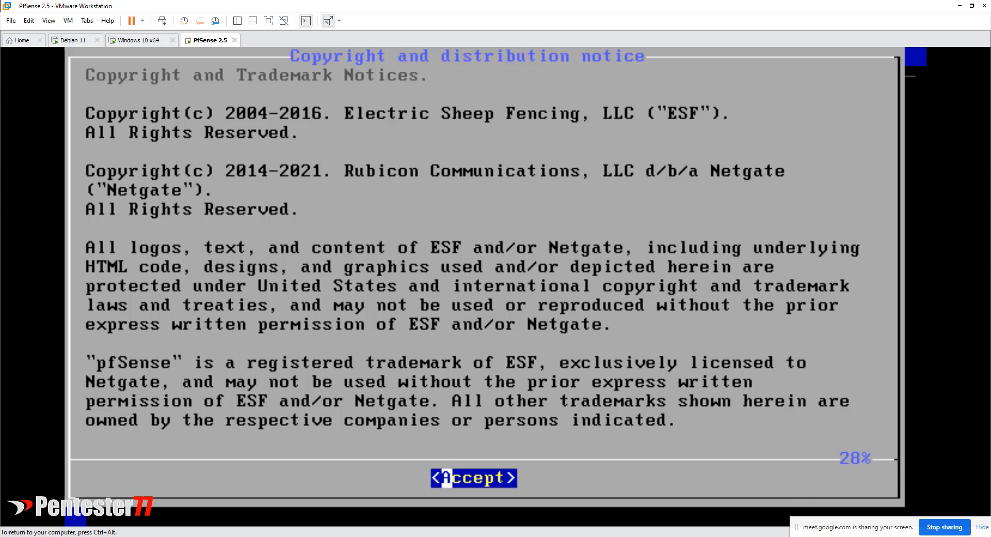
key("Return")
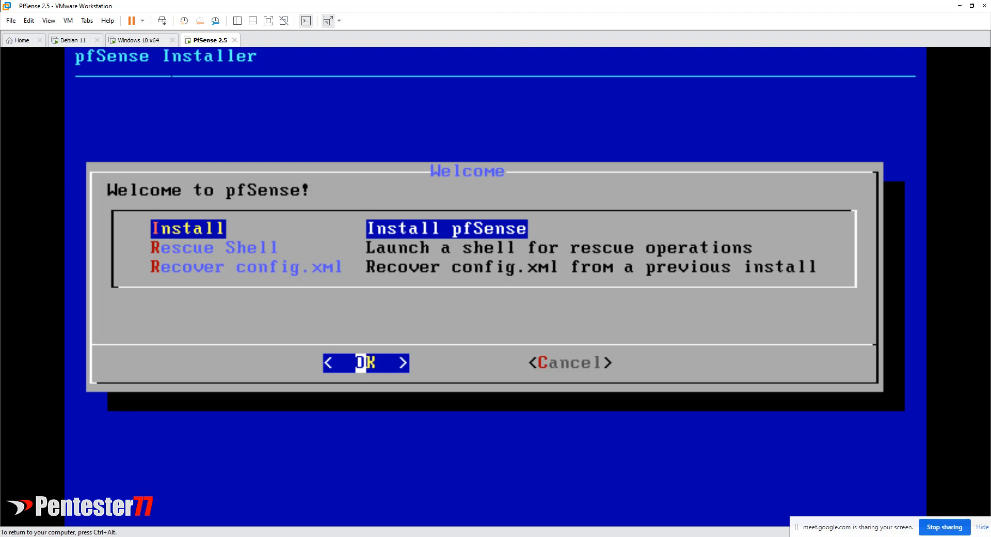
key("Down")
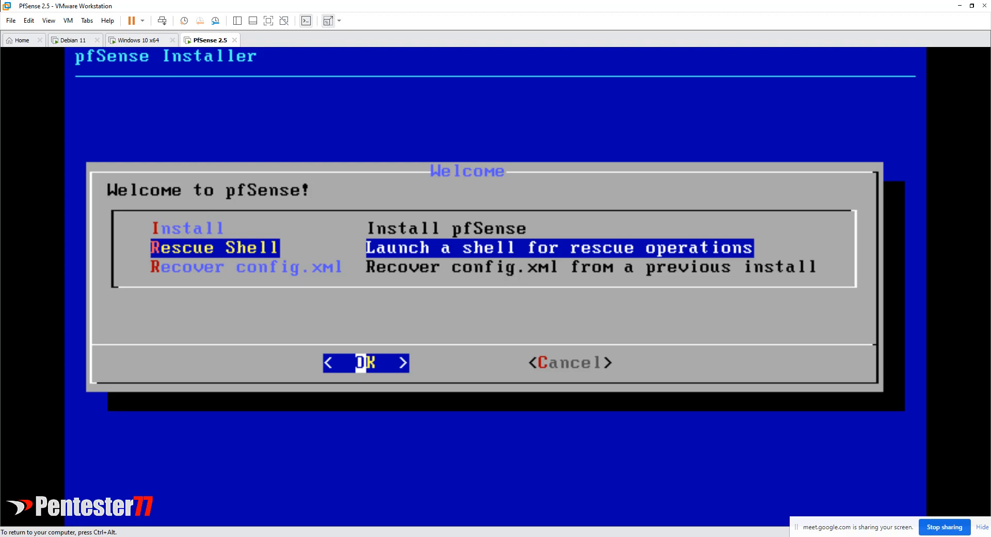
key("Up")
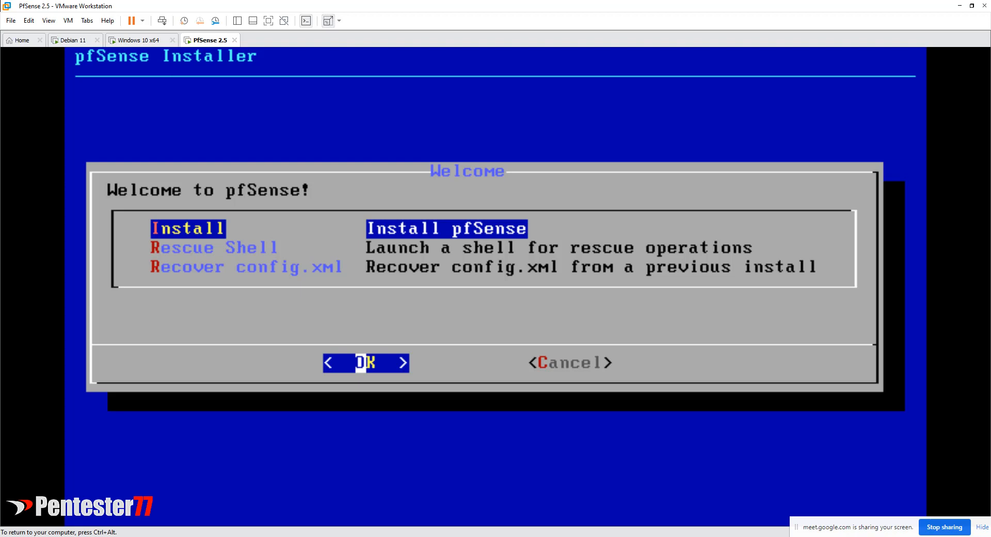
key("Return")
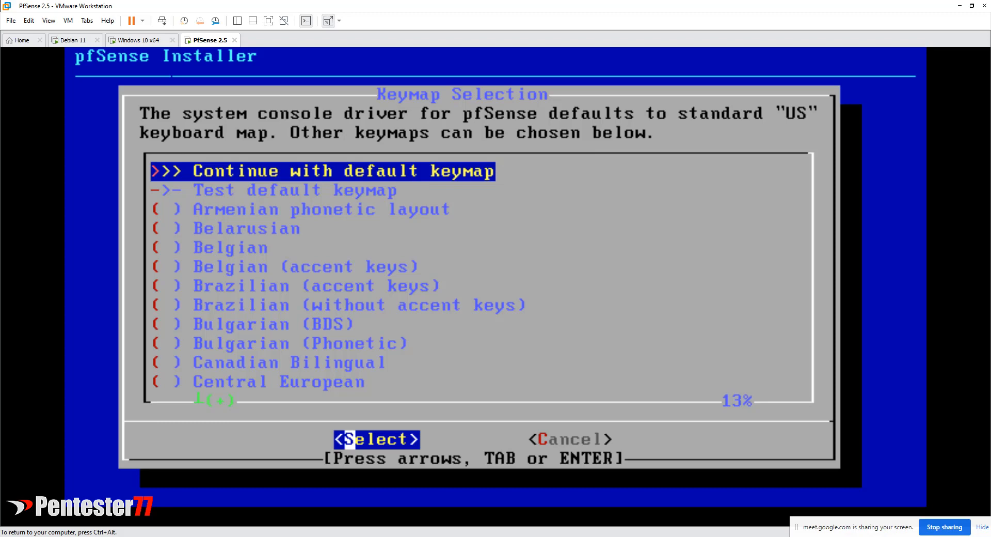
Select Latin American as the console keymap in the pfSense installer
key("Down")
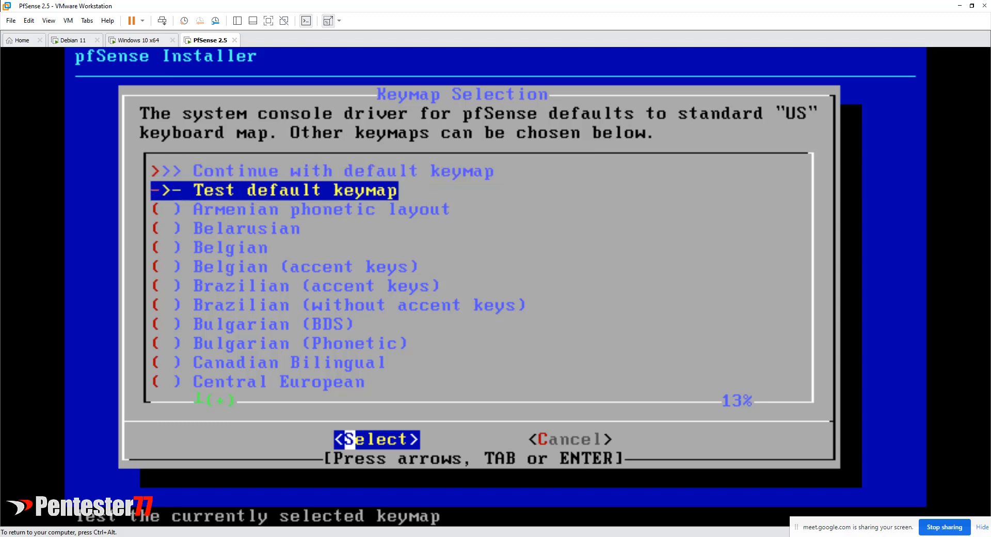
key("Down")
key("Down")
key("Down")
key("Down")
key("Down")
key("Down")
key("Down")
key("Down")
key("Down")
key("Down")
key("Down")
key("Down")
key("Down")
key("Down")
key("Down")
key("Down")
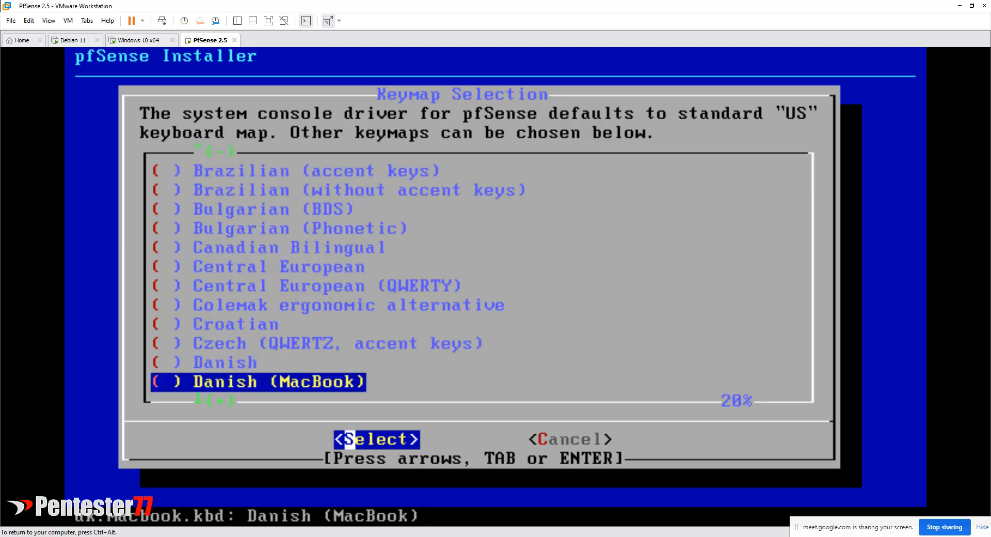
key("Down")
key("Down")
key("Down")
key("Down")
key("Down")
key("Down")
key("Down")
key("Down")
key("Down")
key("Down")
key("Down")
key("Down")
key("Down")
key("Down")
key("Down")
key("Down")
key("Down")
key("Down")
key("Down")
key("Down")
key("Down")
key("Down")
key("Down")
key("Down")
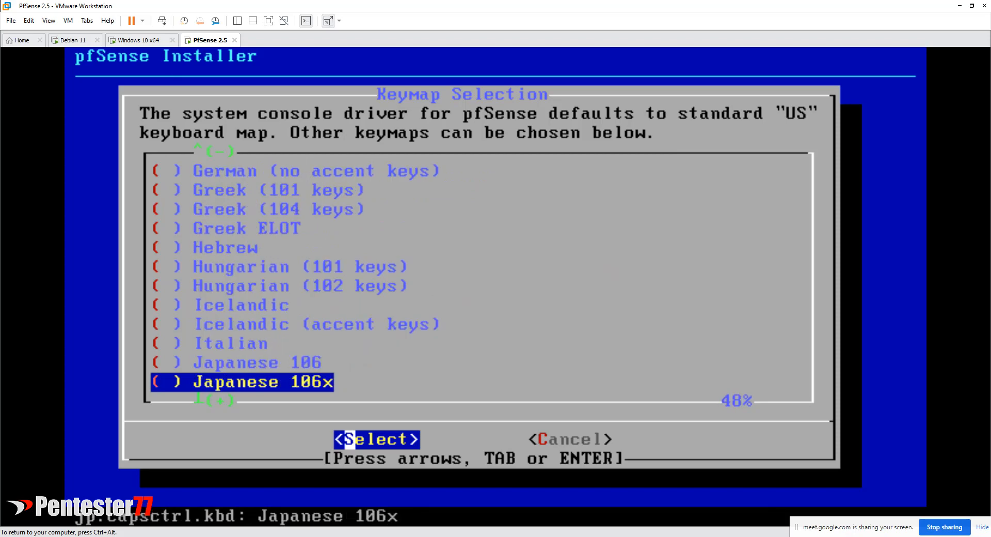
key("Down")
key("Down")
key("Down")
key("Down")
key("Down")
key("Down")
key("Down")
key("Down")
key("Down")
key("Down")
key("Down")
key("Down")
key("Up")
key("Up")
key("Up")
key("Up")
key("Up")
key("Up")
key("Up")
key("Up")
key("Up")
key("Up")
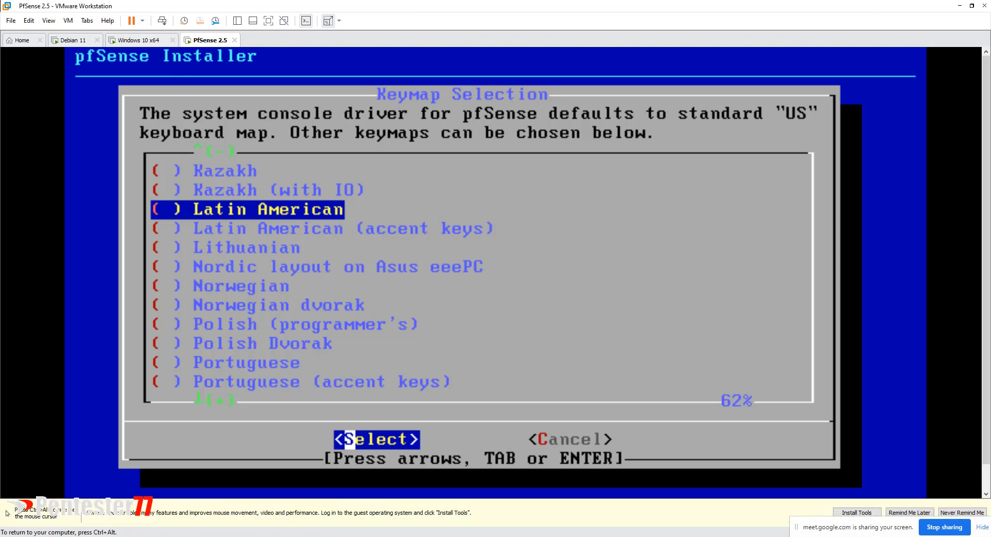
key("Return")
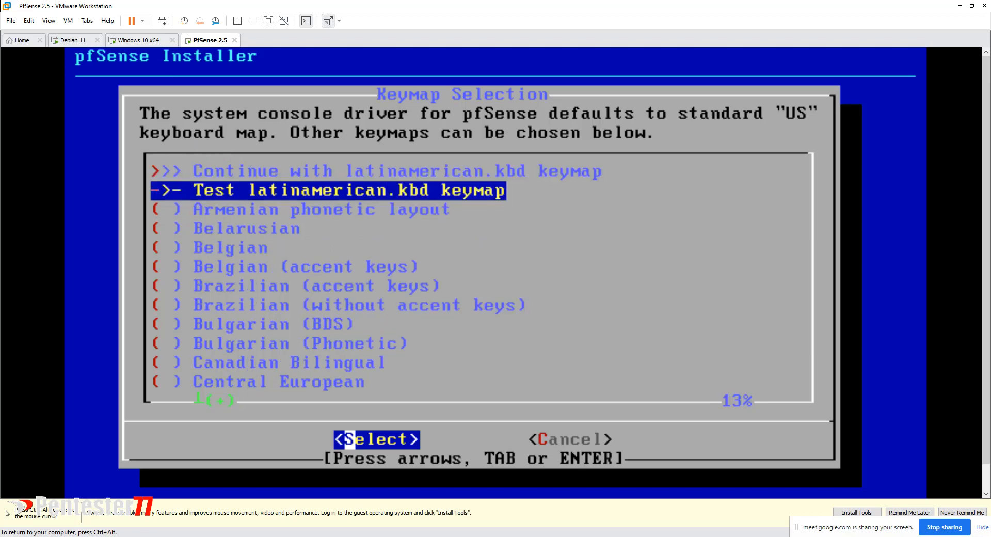
Examine the keymap list to check which layout is marked as selected
key("Down")
key("Down")
key("Down")
key("Down")
key("Down")
key("Down")
key("Down")
key("Down")
key("Down")
key("Down")
key("Down")
key("Down")
key("Down")
key("Down")
key("Down")
key("Down")
key("Down")
key("Down")
key("Down")
key("Down")
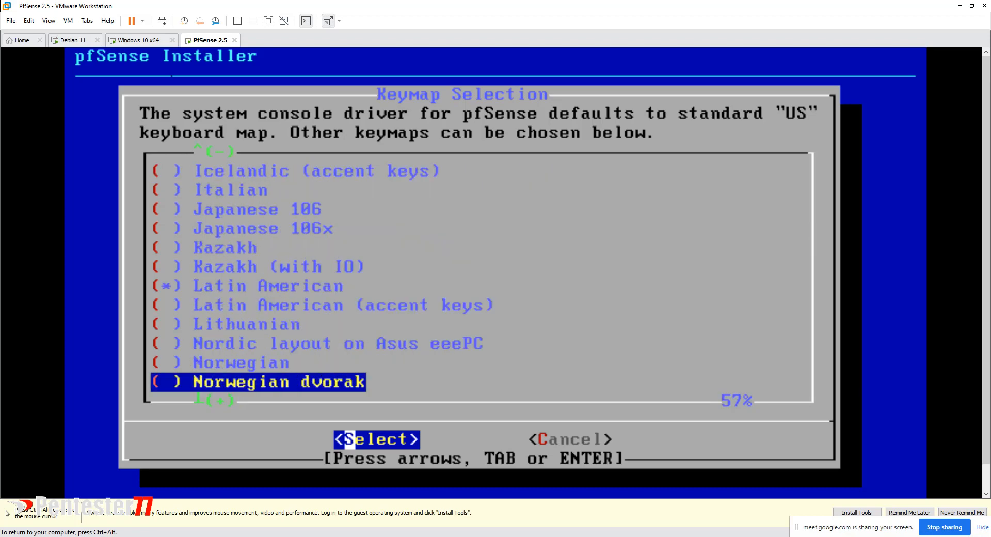
key("Up")
key("Up")
key("Up")
key("Up")
key("Up")
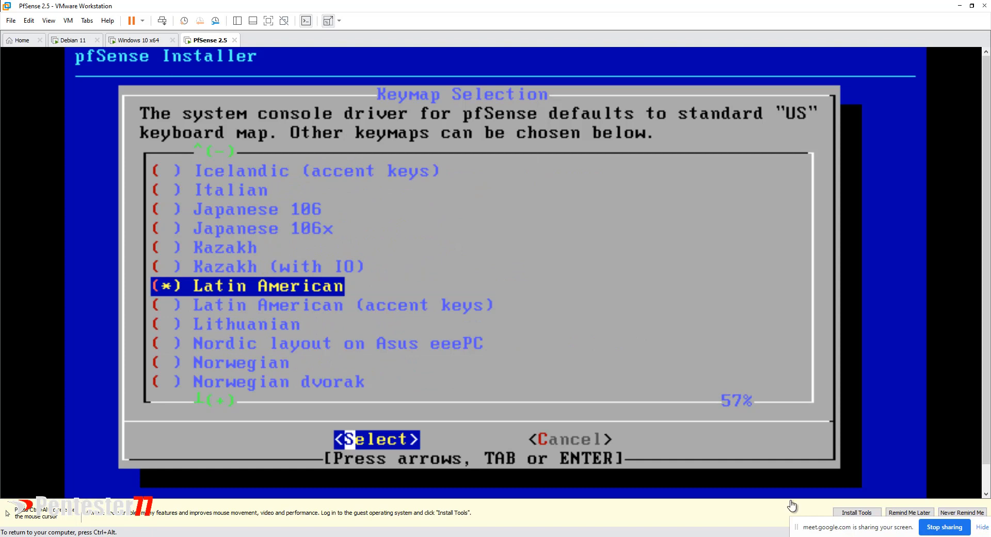
Release input from the virtual machine, dismiss the VMware Tools reminder and direct input back to the guest
key("ctrl+alt")
key("Return")
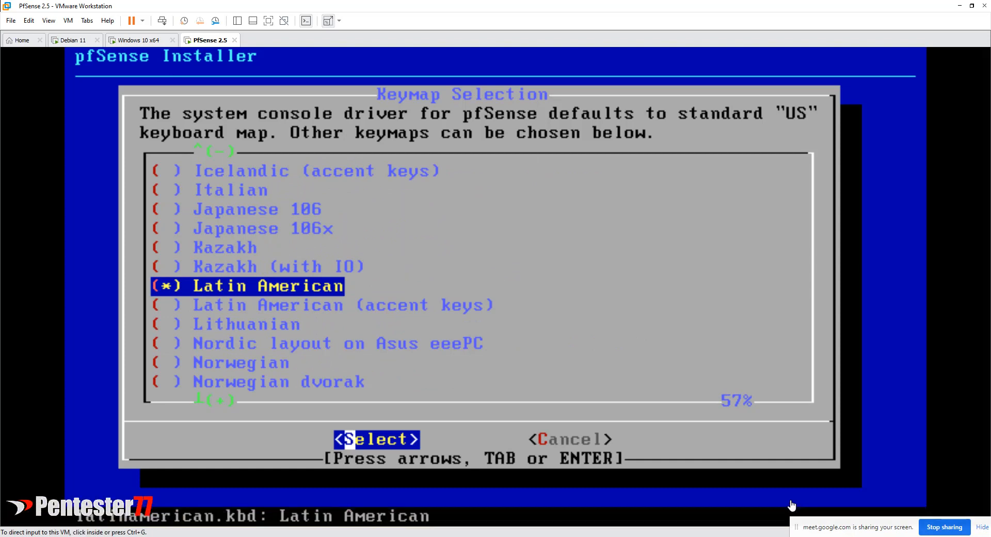
left_click(792, 504)
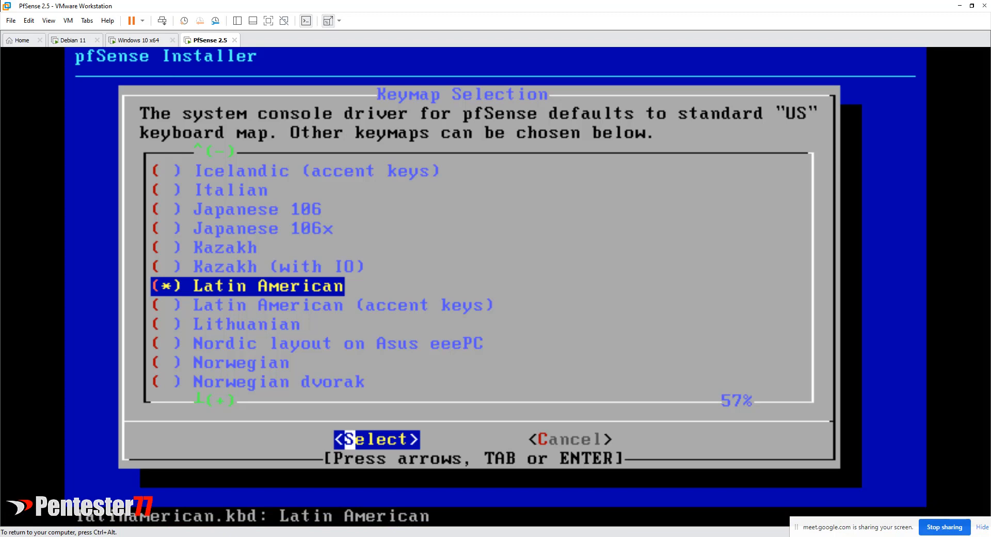
Continue the installation with the latinamerican.kbd keymap
key("Up")
key("Up")
key("Up")
key("Up")
key("Up")
key("Up")
key("Page_Up")
key("Page_Up")
key("Page_Up")
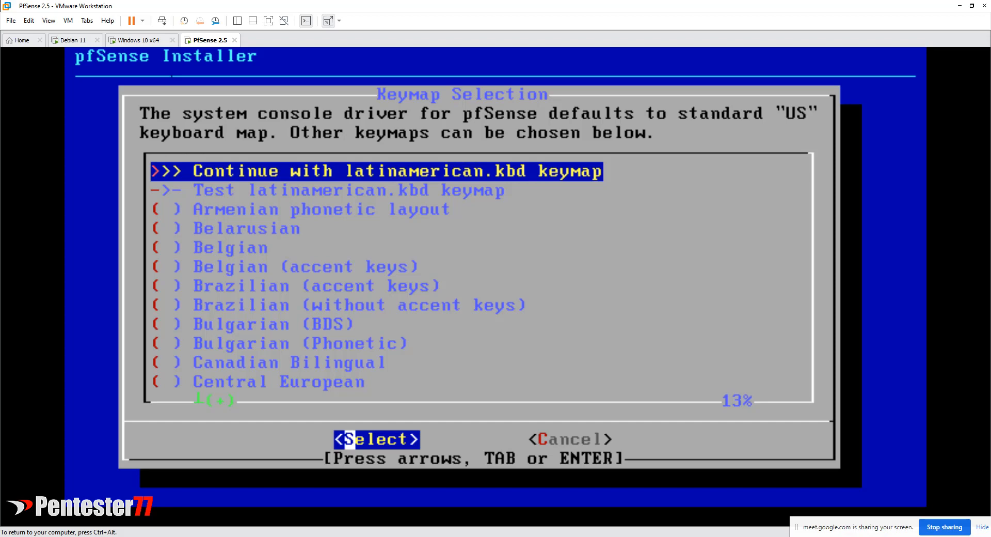
key("Return")
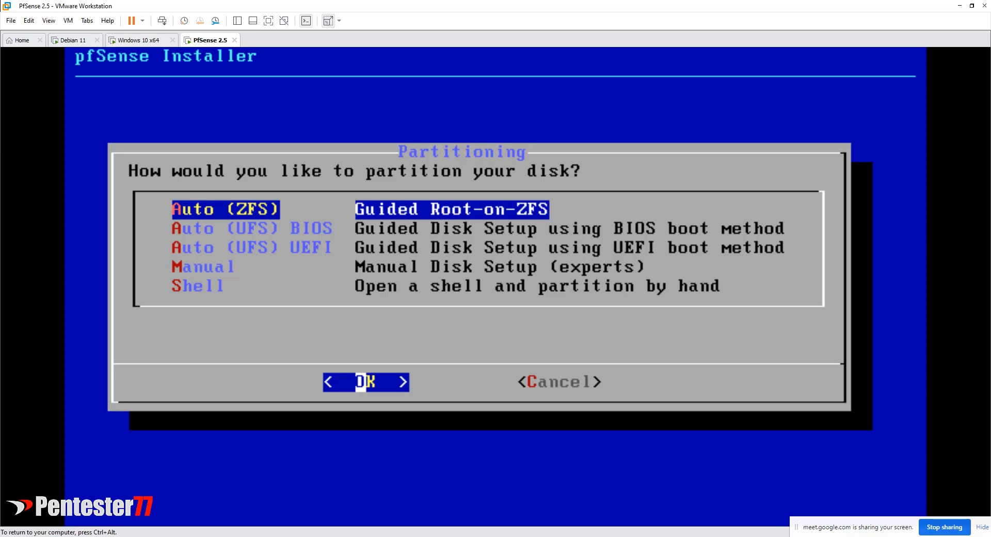
Go through the partitioning options and choose Auto (ZFS), the guided root-on-ZFS setup
key("Down")
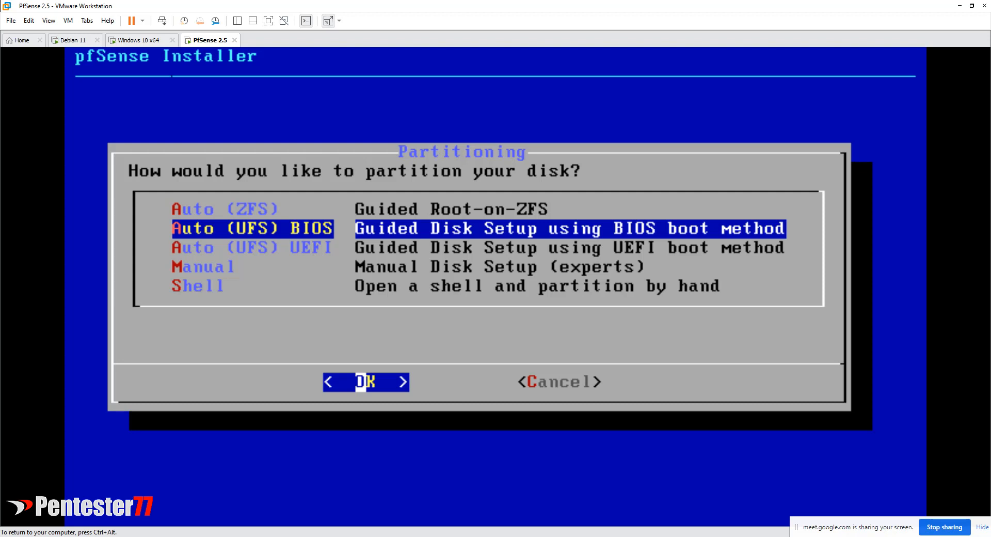
key("Down")
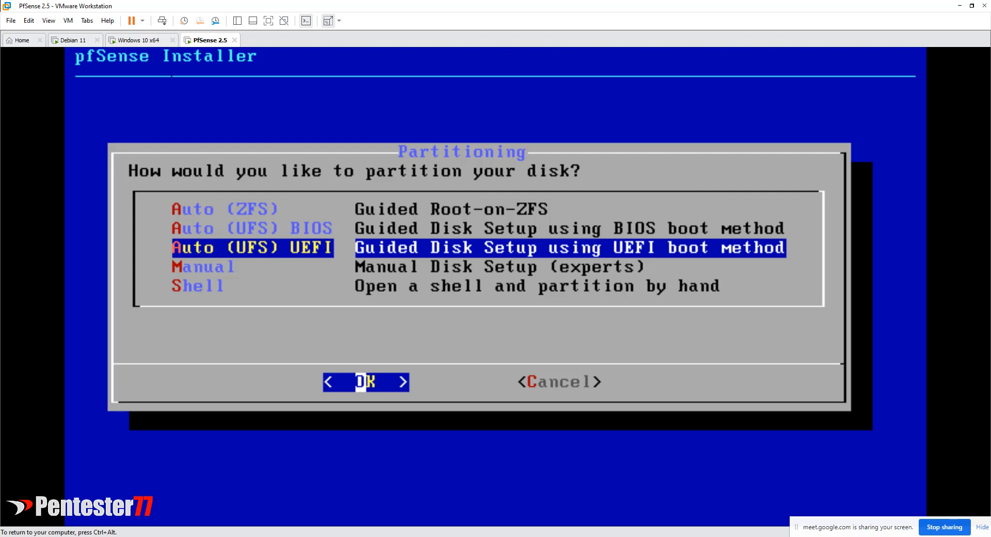
key("Up")
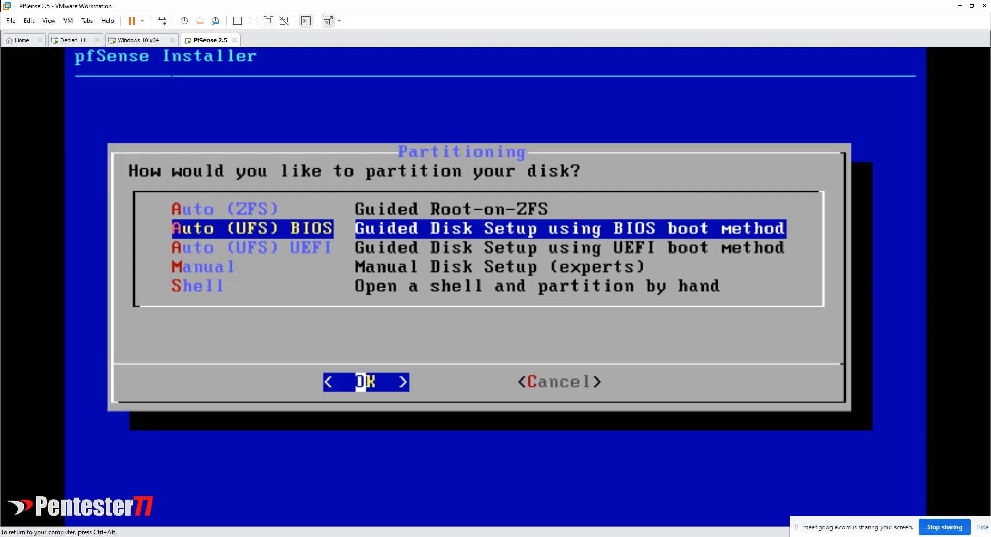
key("Up")
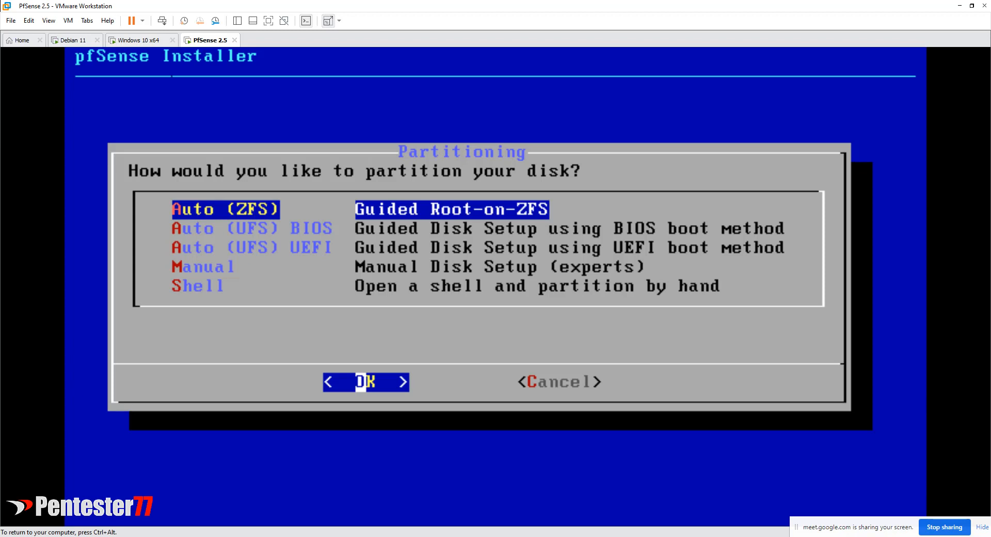
key("End")
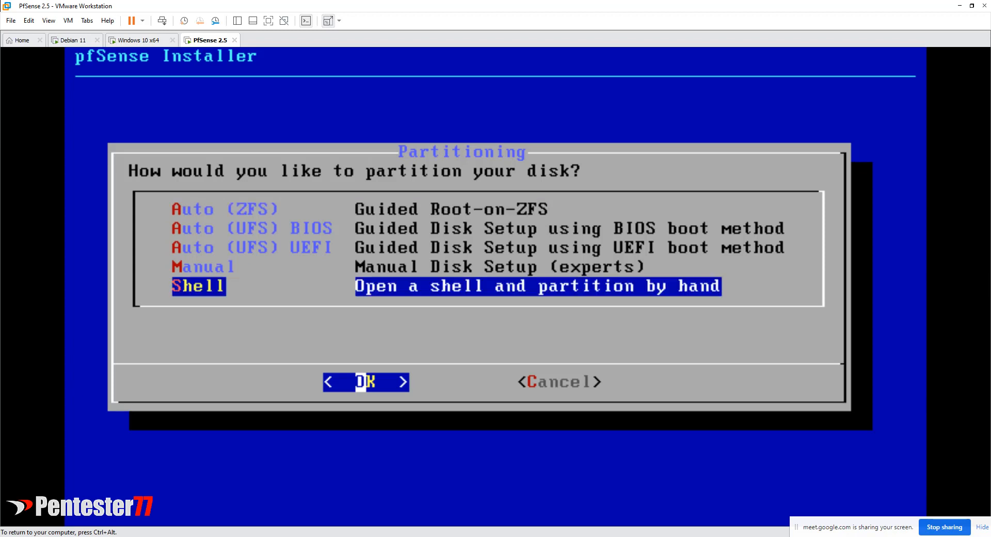
key("Up")
key("Up")
key("Up")
key("Up")
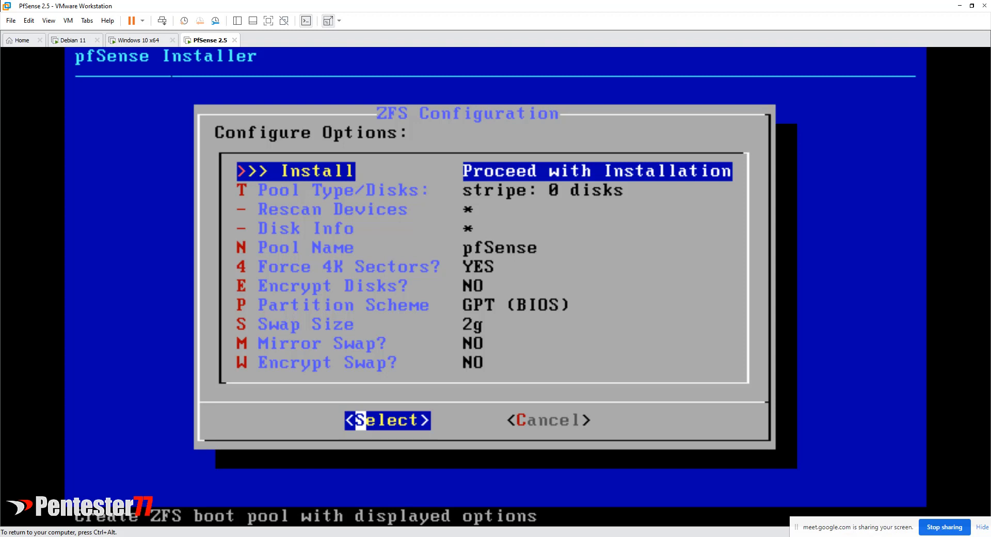
Go through the virtual device types for the ZFS pool and choose raidz1, the single redundant RAID
key("Down")
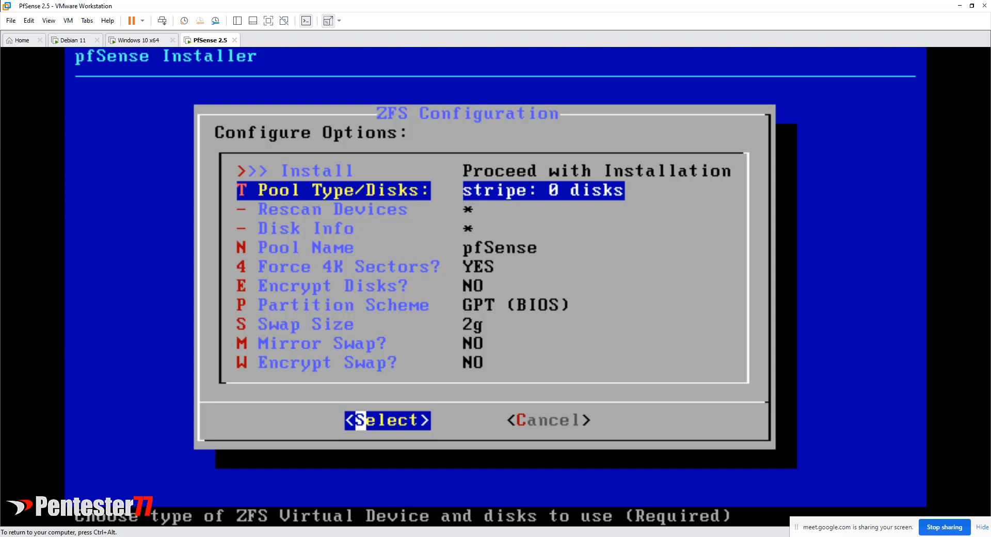
key("Return")
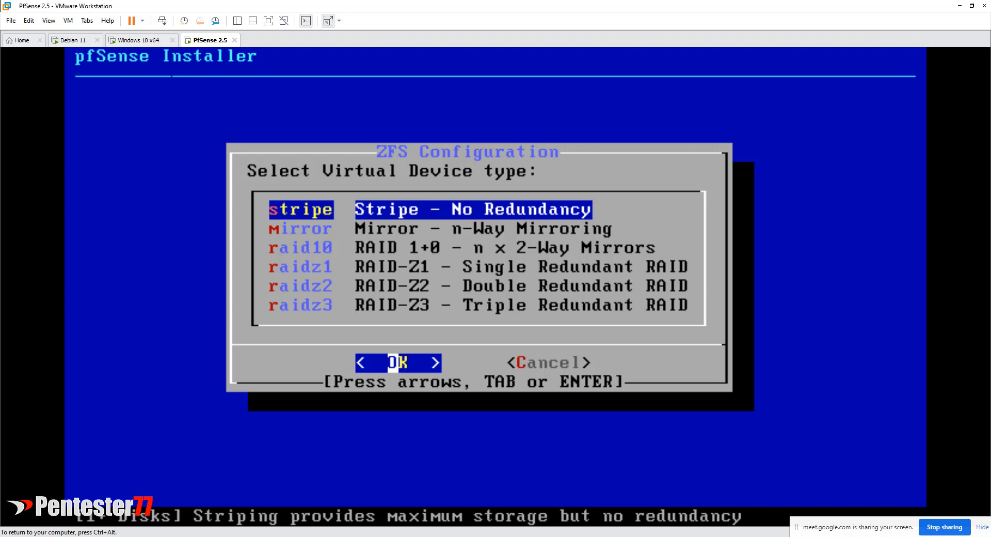
key("Down")
key("Up")
key("Down")
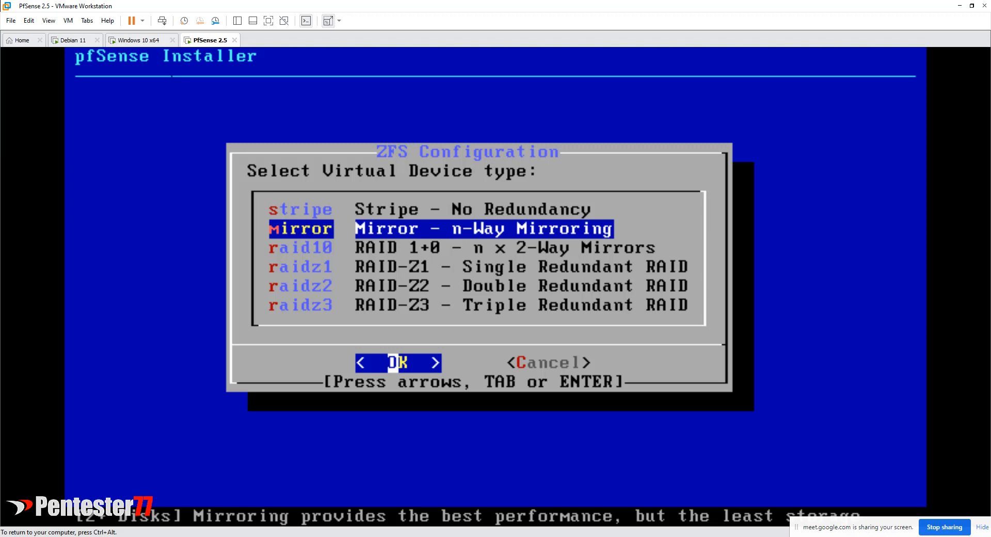
key("Down")
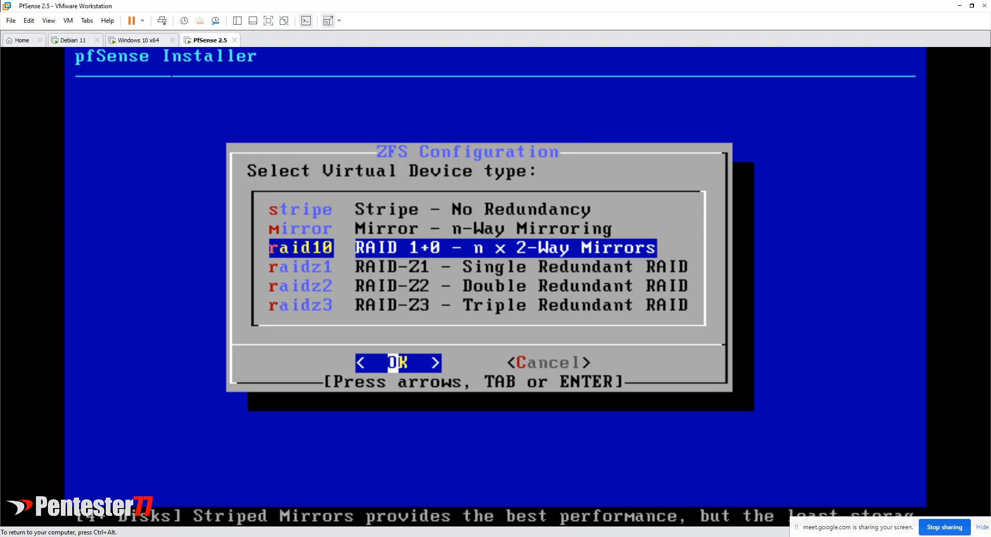
key("Down")
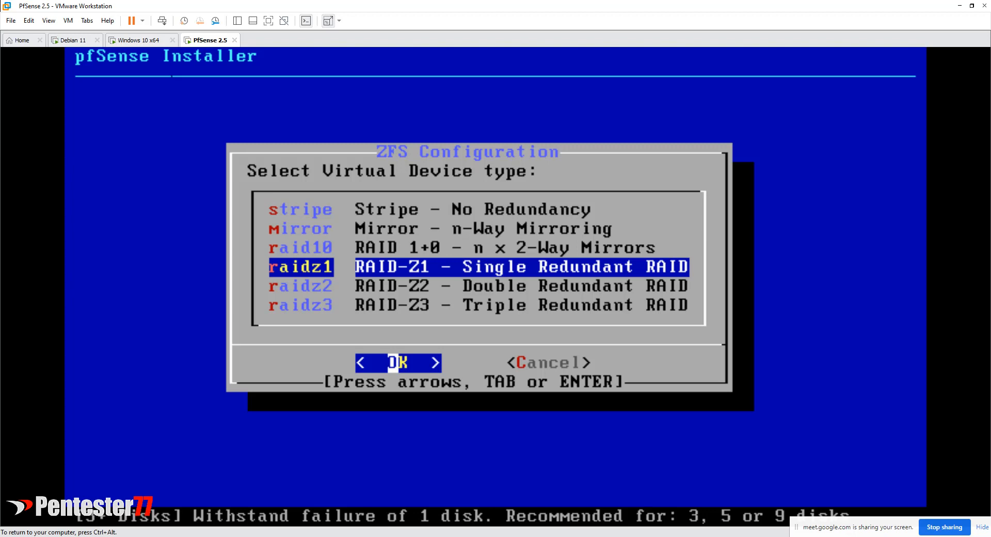
key("Down")
key("Down")
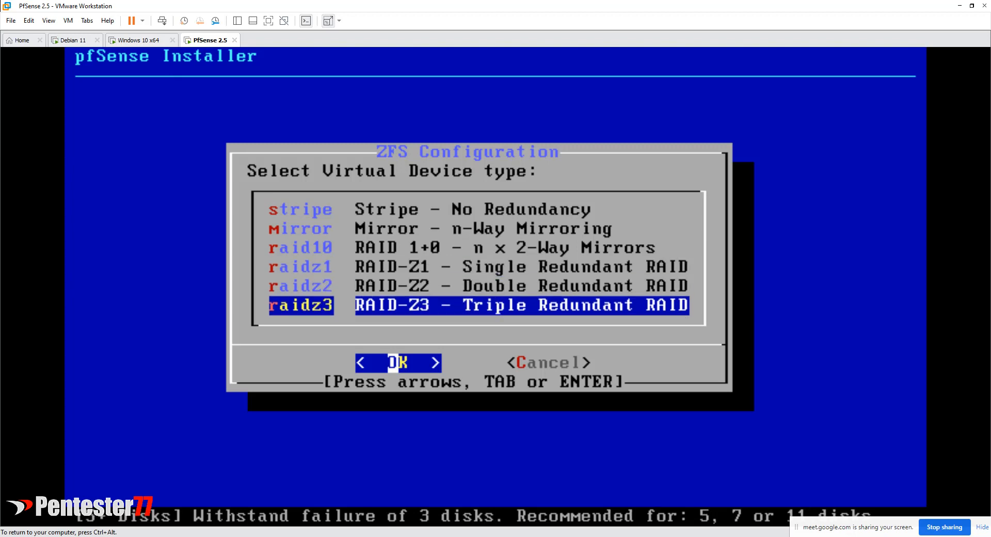
key("Up")
key("Up")
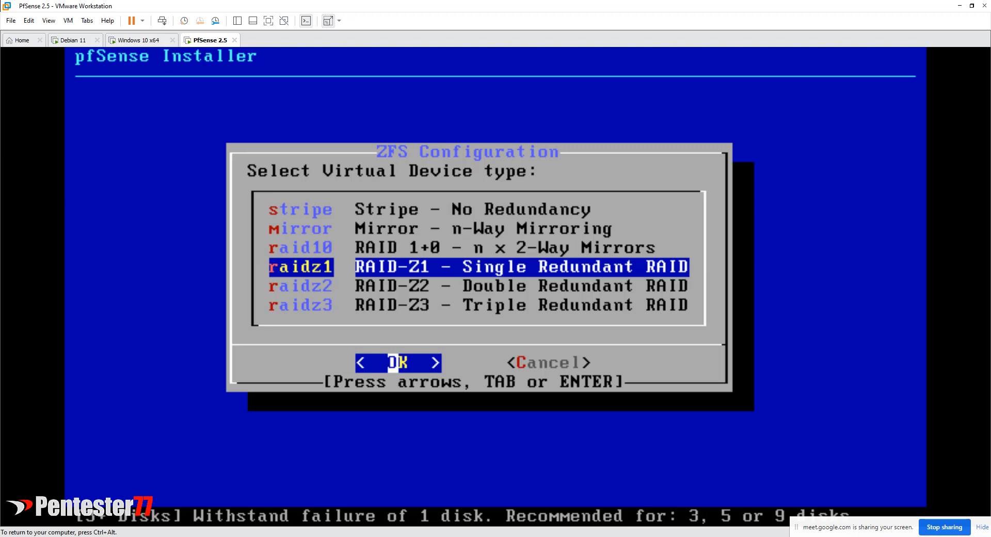
key("Return")
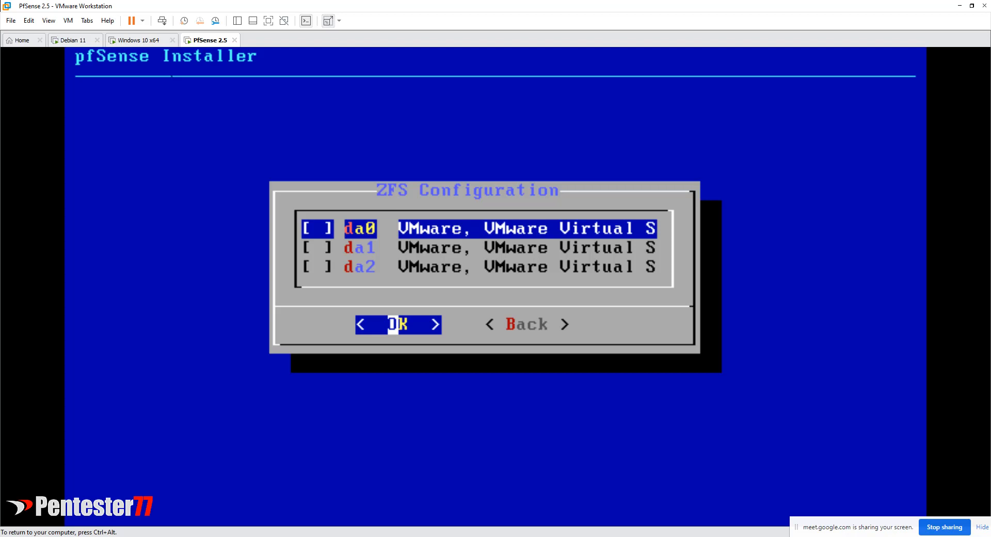
Include the disks da0, da1 and da2 in the raidz1 pool and accept the selection
key("space")
key("Down")
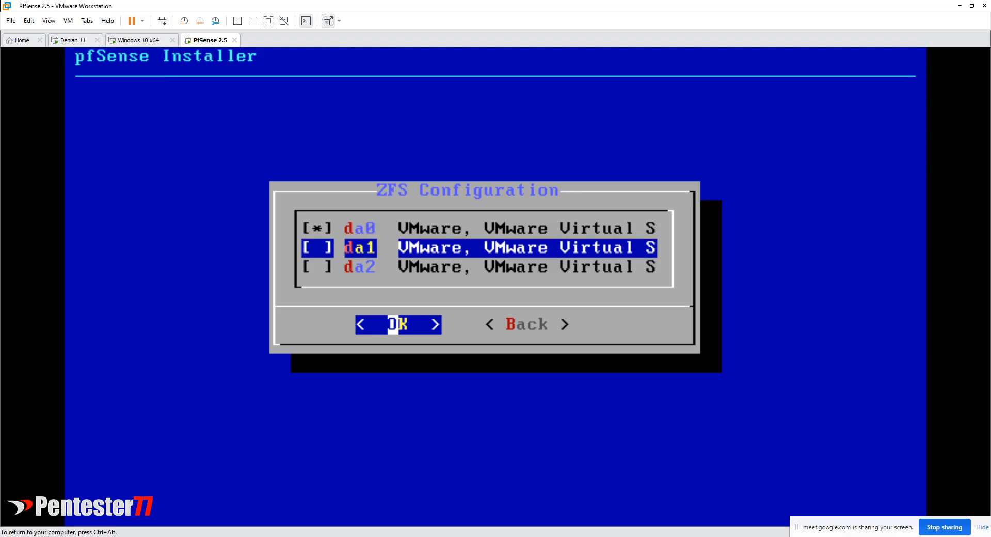
key("space")
key("Down")
key("space")
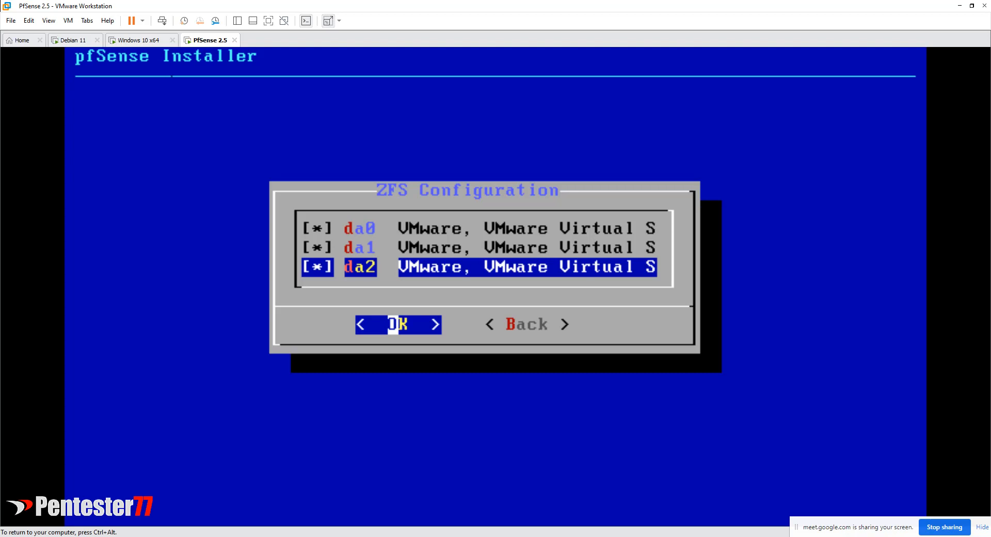
key("Right")
key("Left")
key("Return")
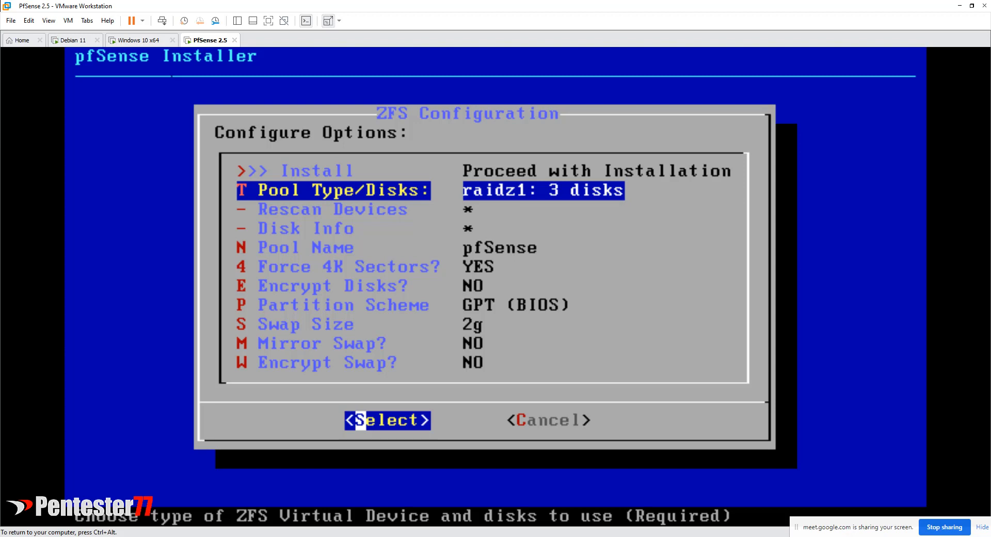
Examine the remaining ZFS options from disk info and pool name through encryption, partition scheme, swap size and swap mirroring
key("Down")
key("Down")
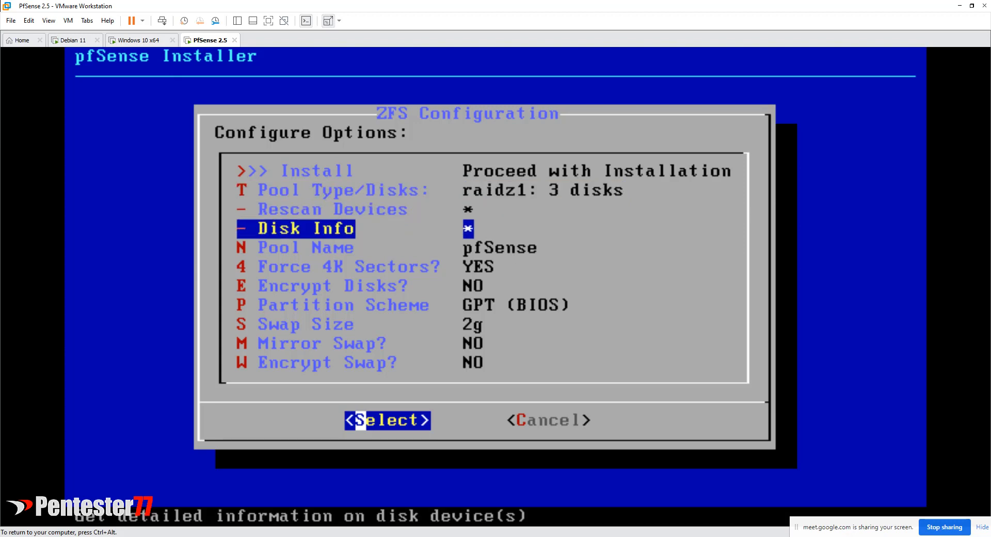
key("Down")
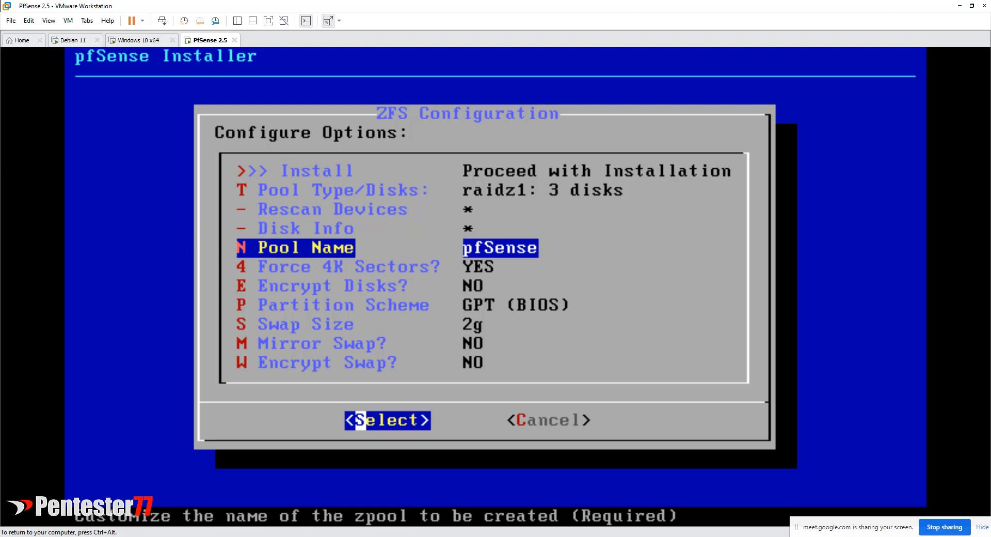
key("Down")
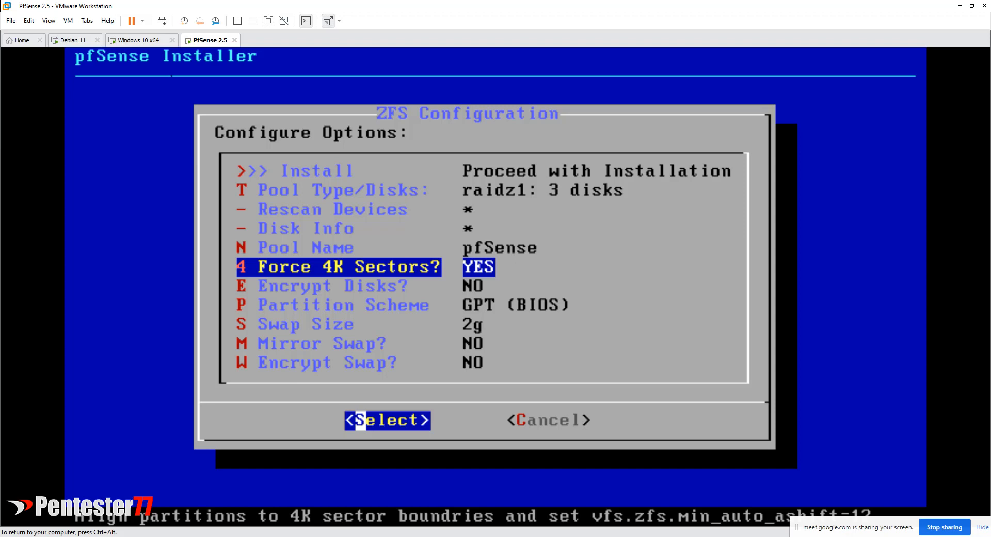
key("Down")
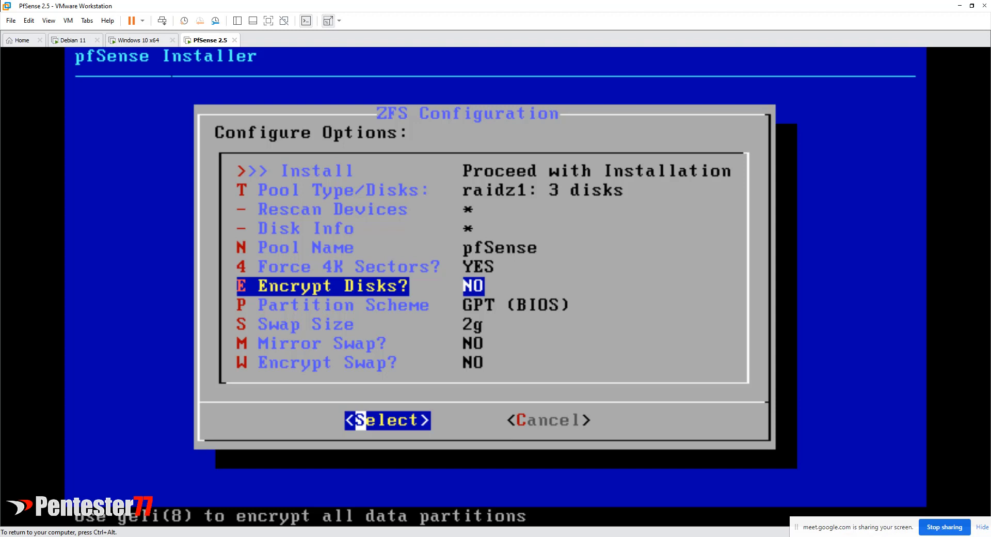
key("Down")
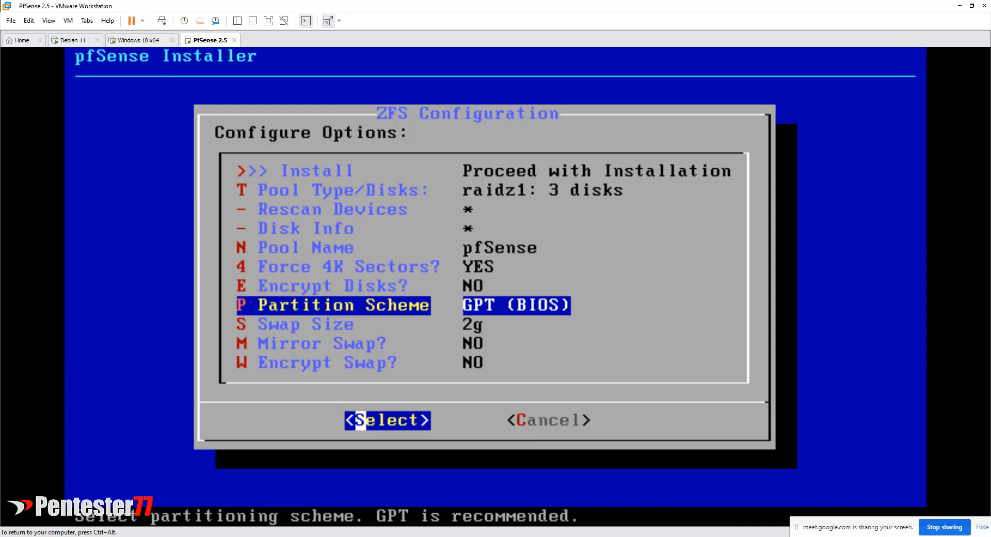
key("Down")
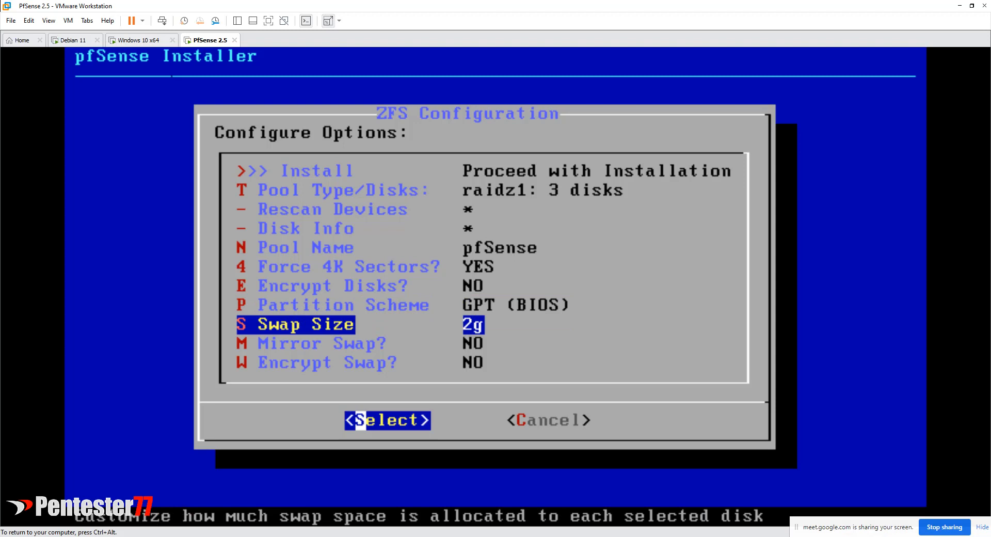
key("Up")
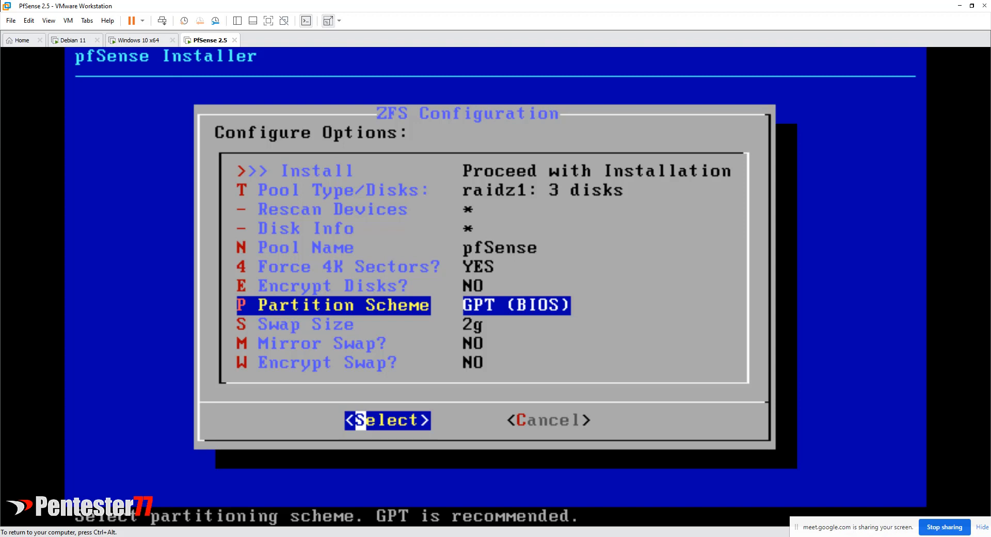
key("Down")
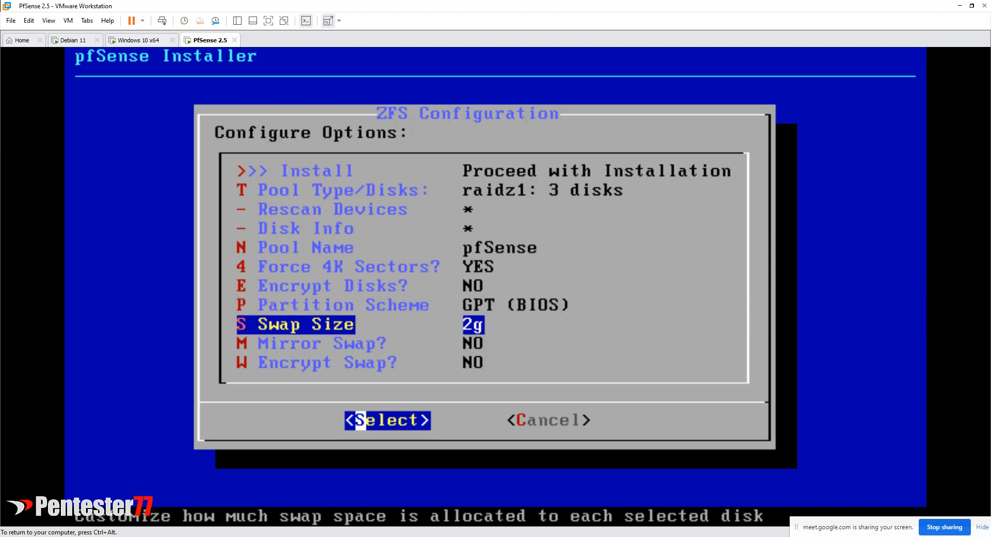
key("Down")
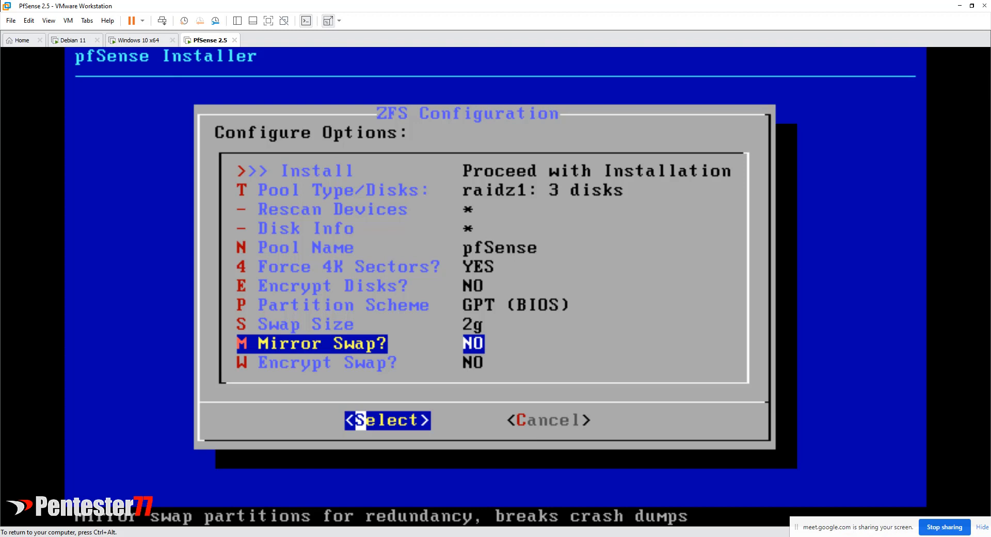
Proceed with the installation using the displayed ZFS options and agree to destroy the contents of da0, da1 and da2
key("Up")
key("Up")
key("Up")
key("Up")
key("Up")
key("Up")
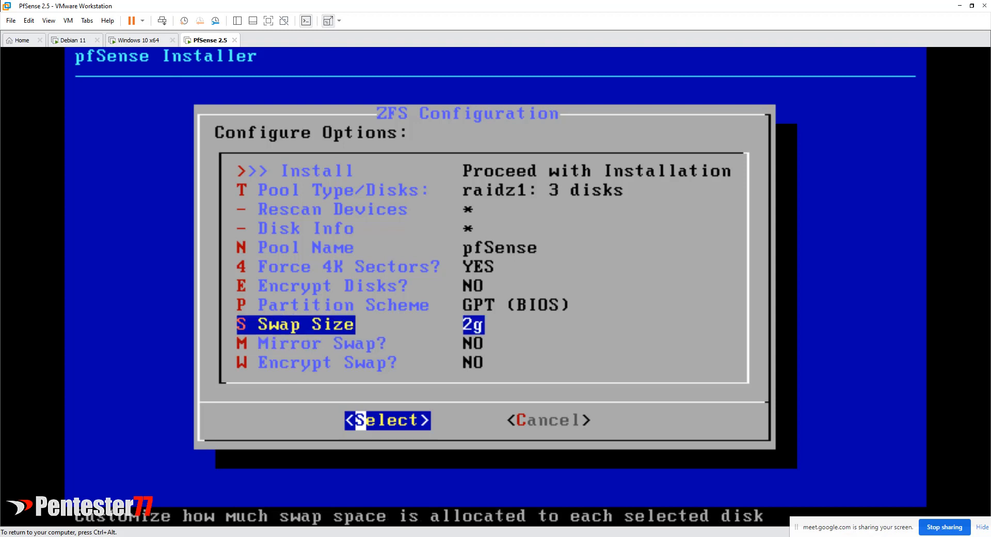
key("Up")
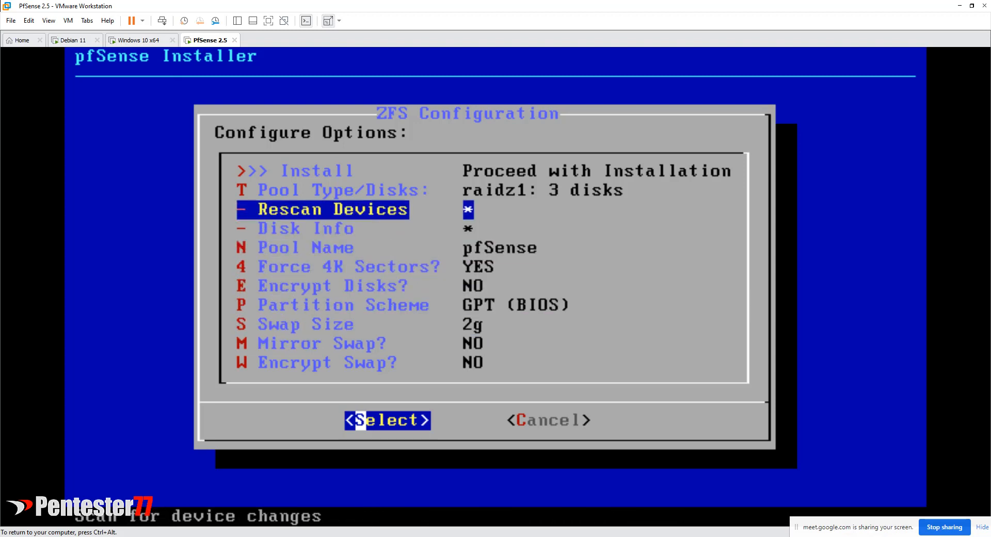
key("Up")
key("Up")
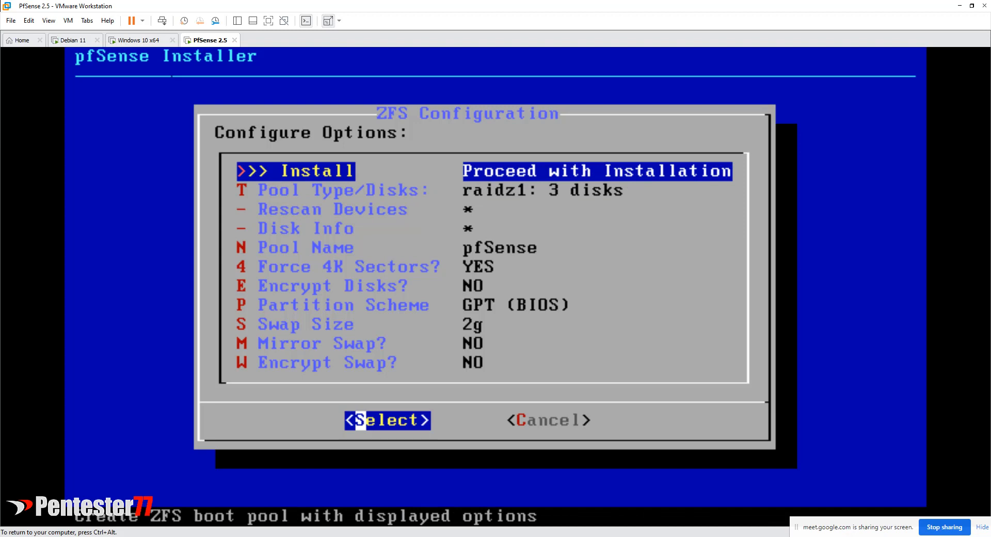
key("Return")
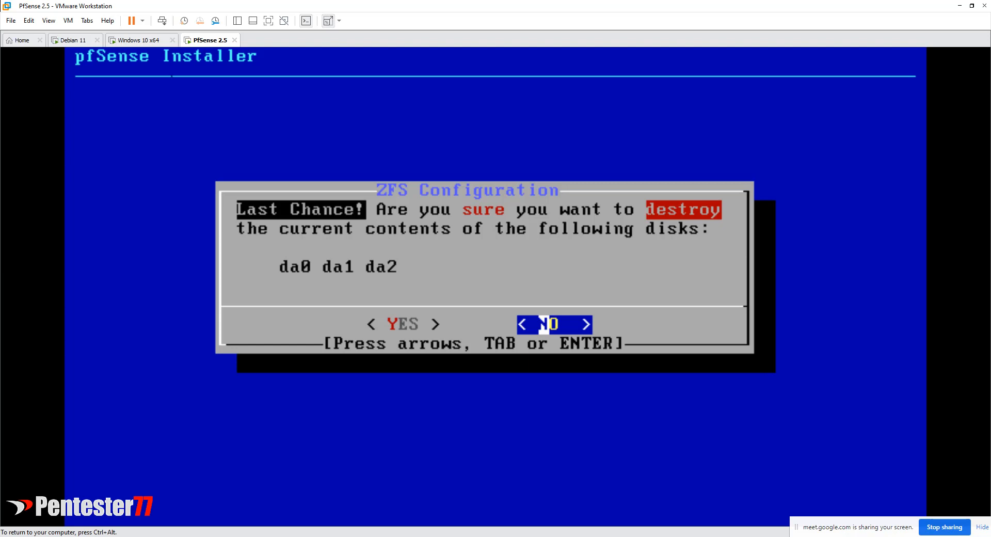
key("Left")
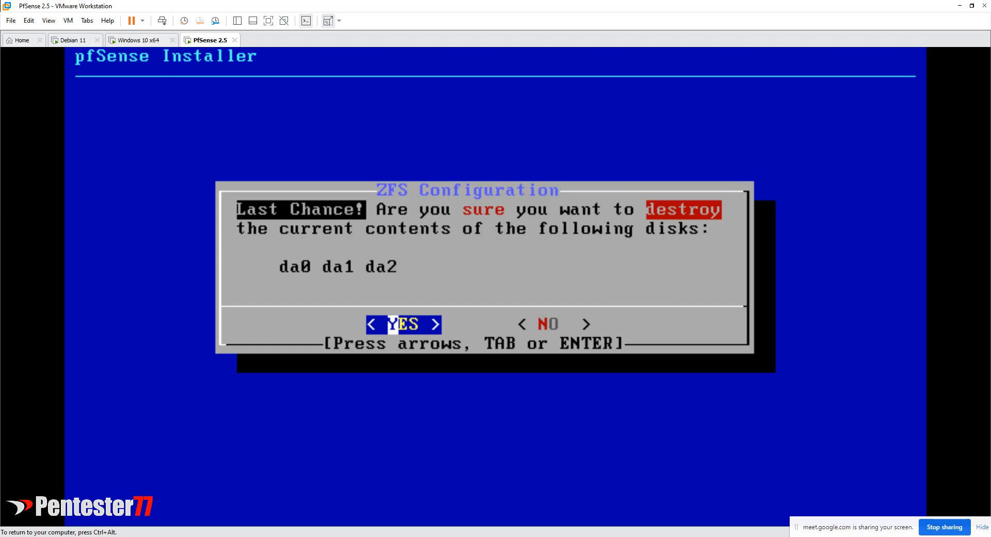
key("Return")
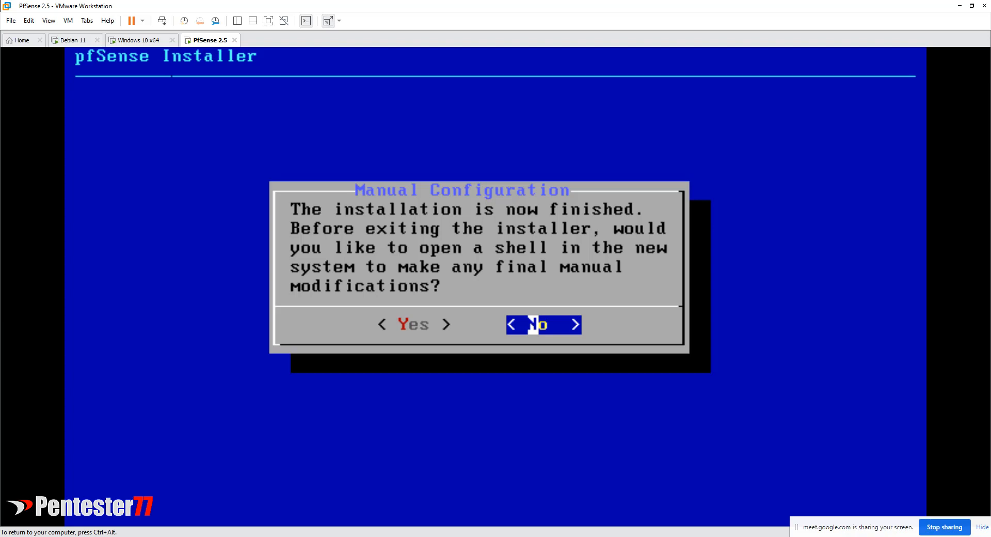
Decline opening a shell for final manual modifications and reboot into the installed system
key("Left")
key("Right")
key("Return")
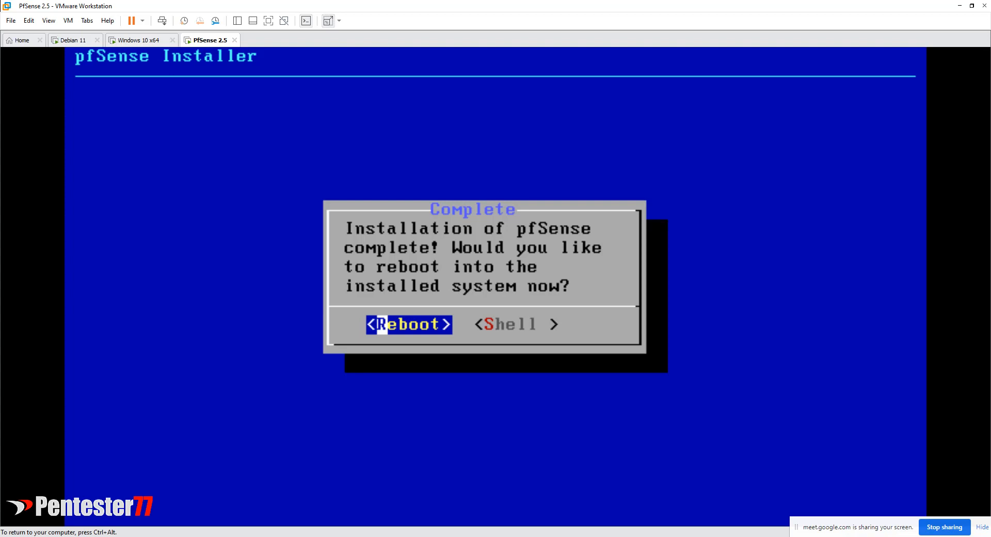
key("ctrl+alt")
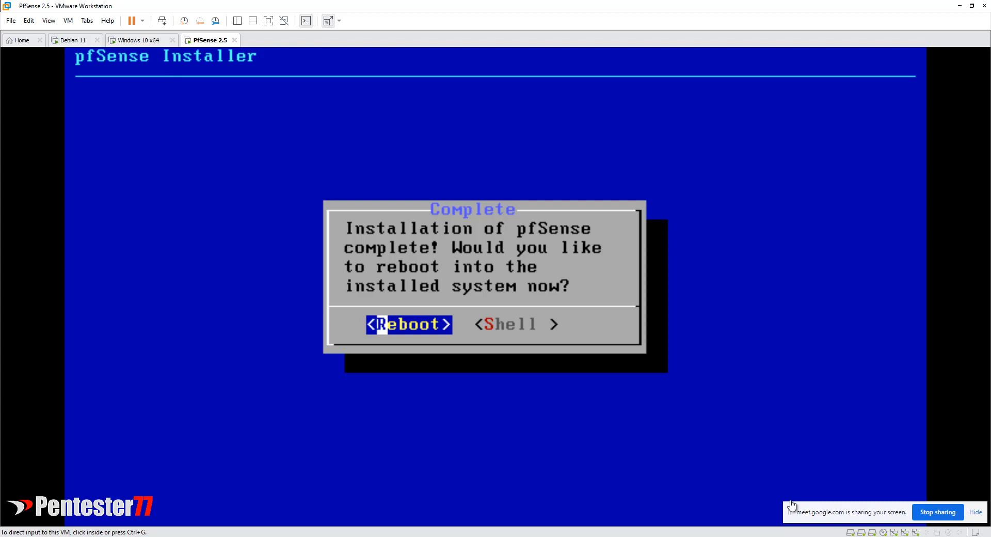
key("ctrl+g")
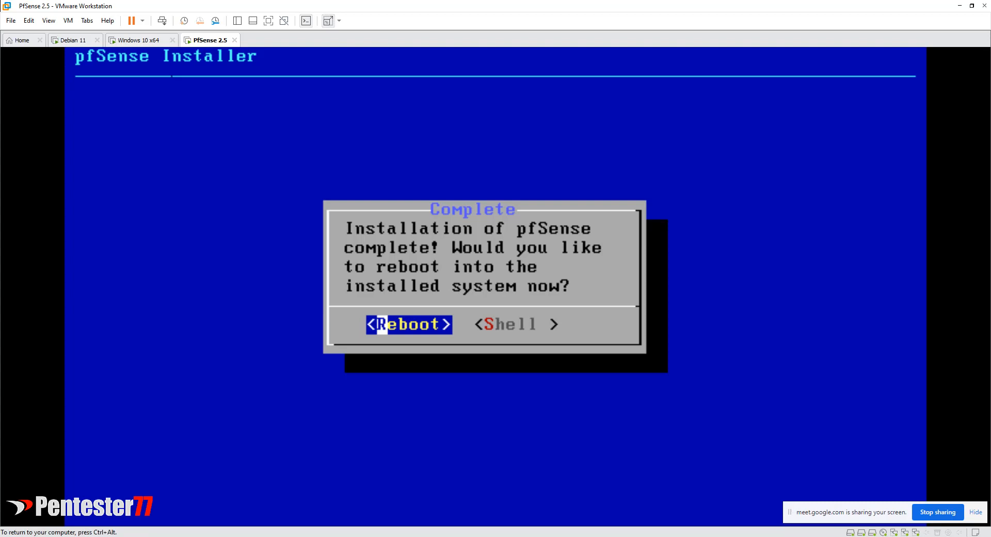
key("Return")
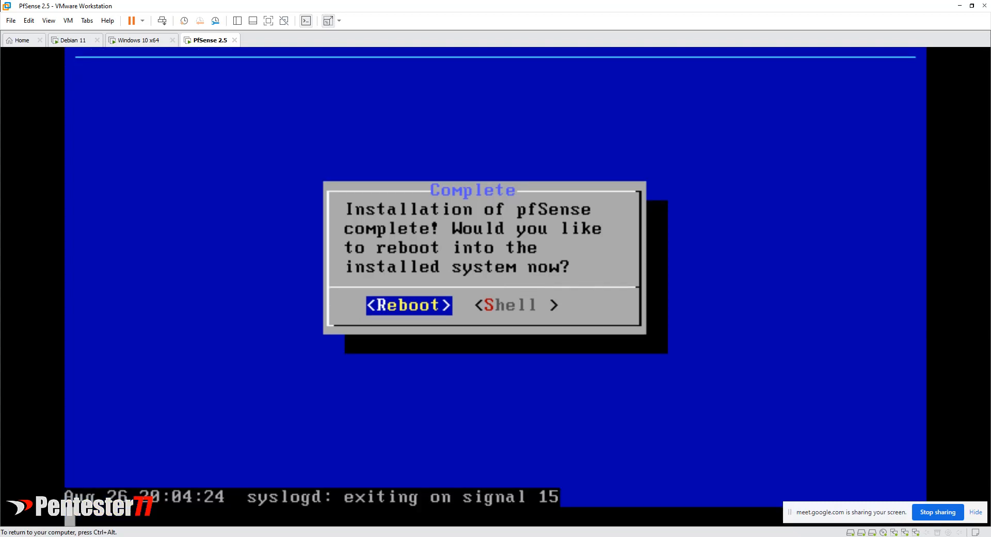
Switch the virtual machine's CD/DVD device from the ISO image to the auto-detected physical drive, overriding the guest's CD-ROM lock
key("ctrl+alt")
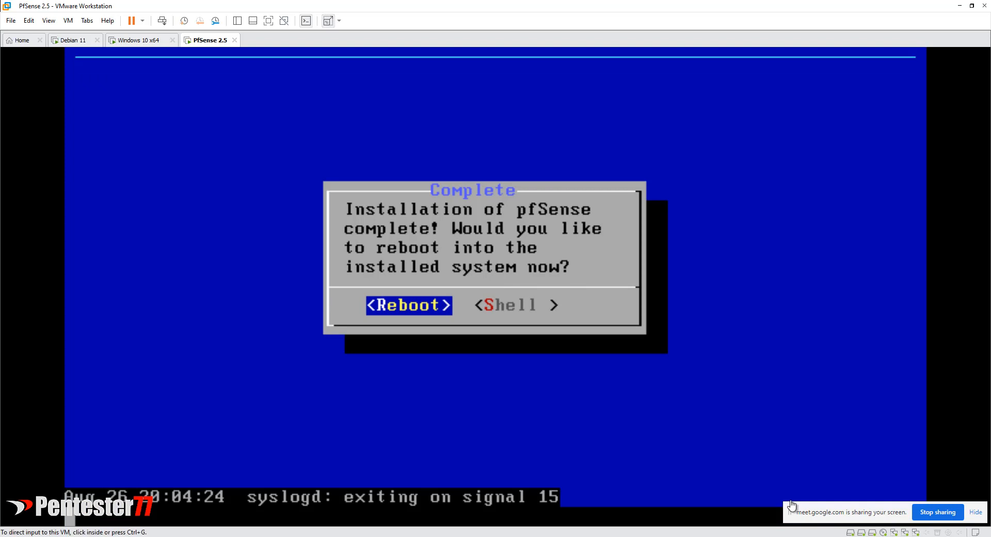
key("ctrl+d")
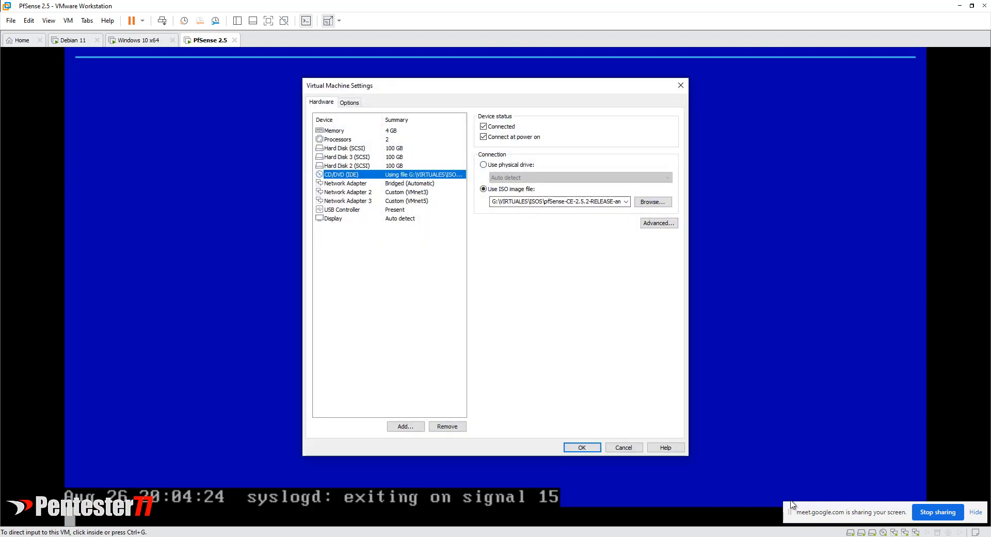
key("alt+p")
key("Return")
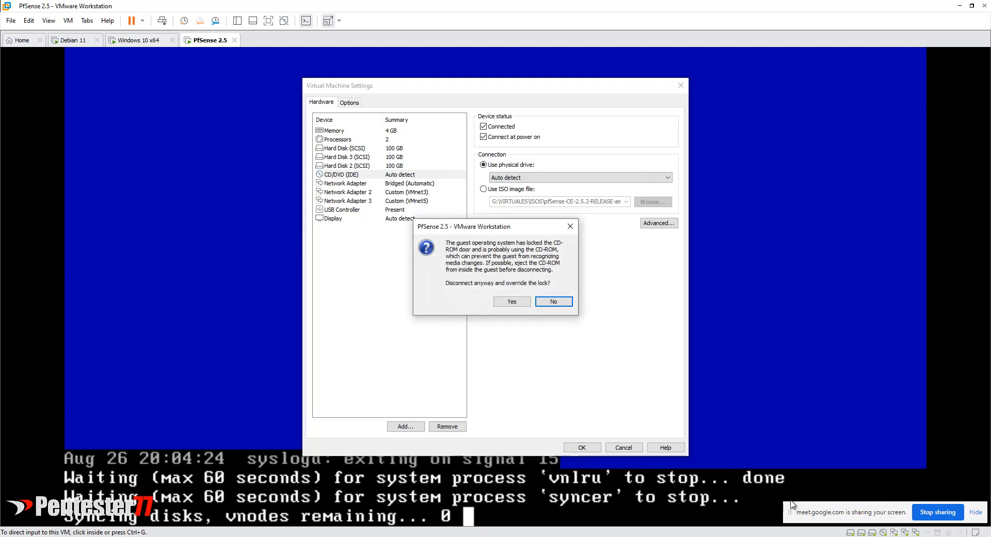
key("Left")
key("Return")
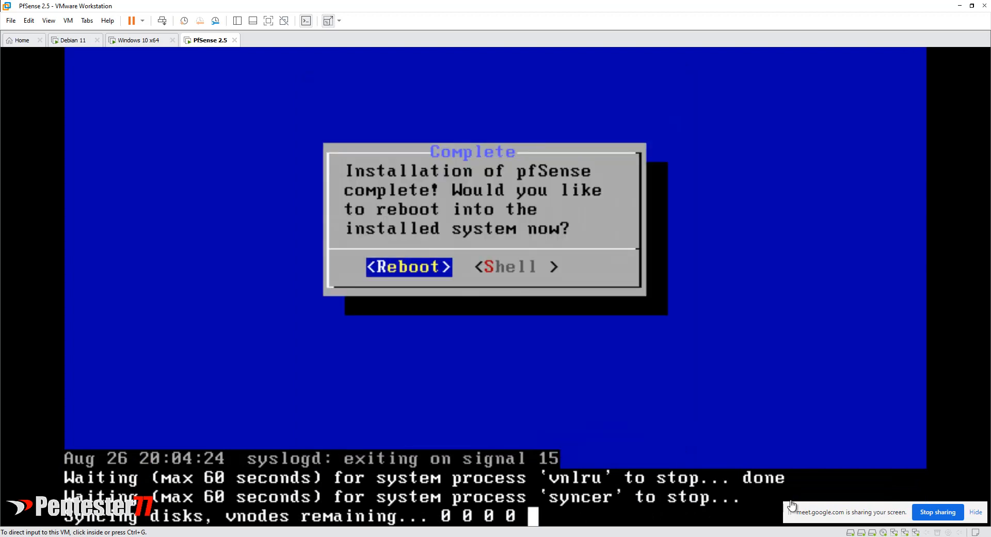